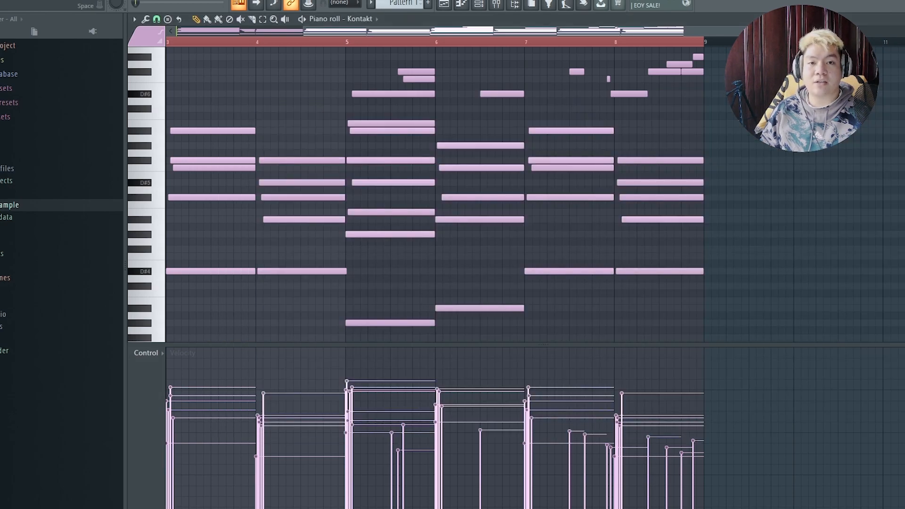
Play back the Kontakt chord pattern in the piano roll and look over its notes from bar 1 to bar 8.
key(space)
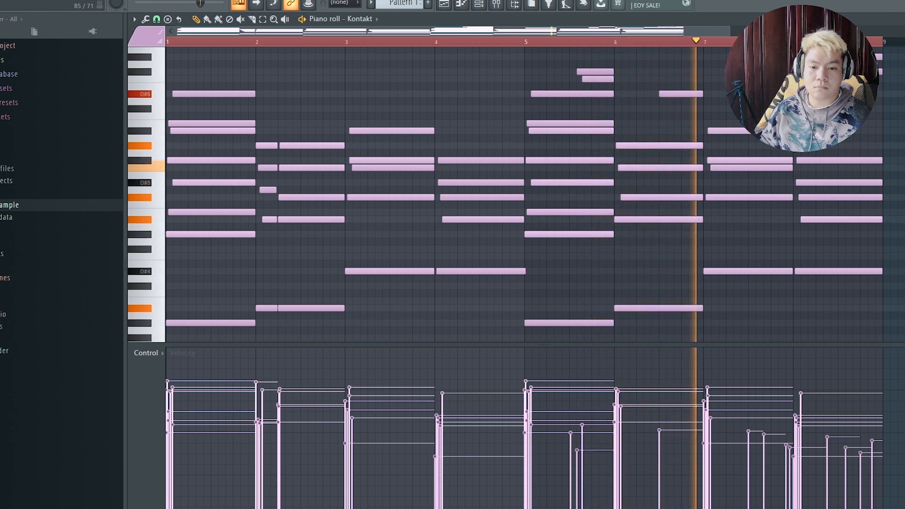
scroll(523, 193, up, 3)
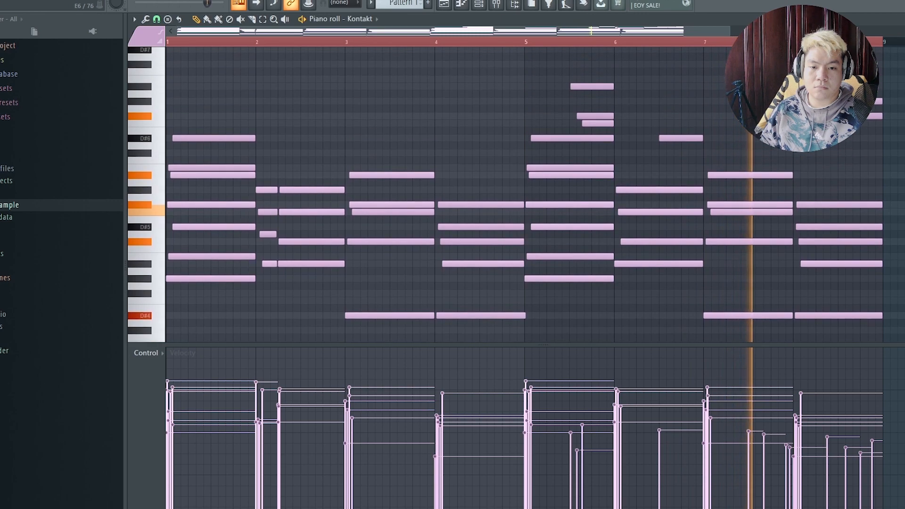
scroll(523, 194, down, 1)
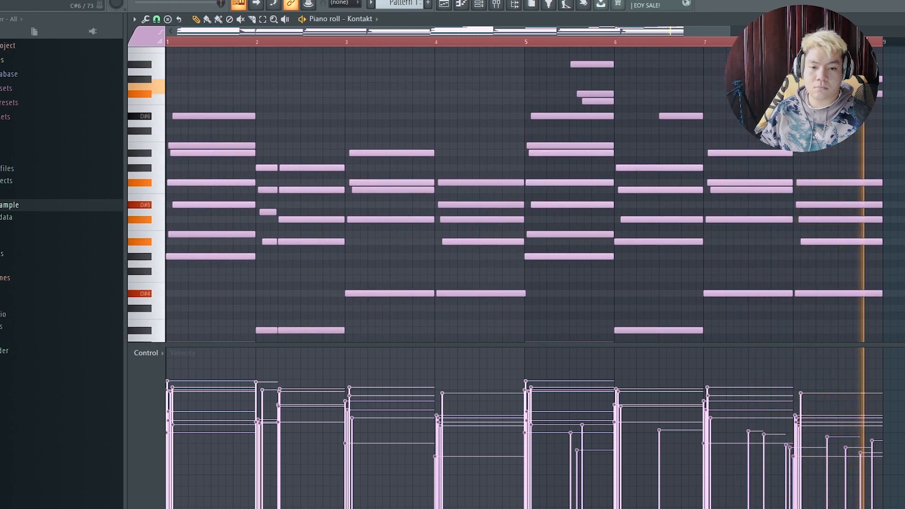
key(space)
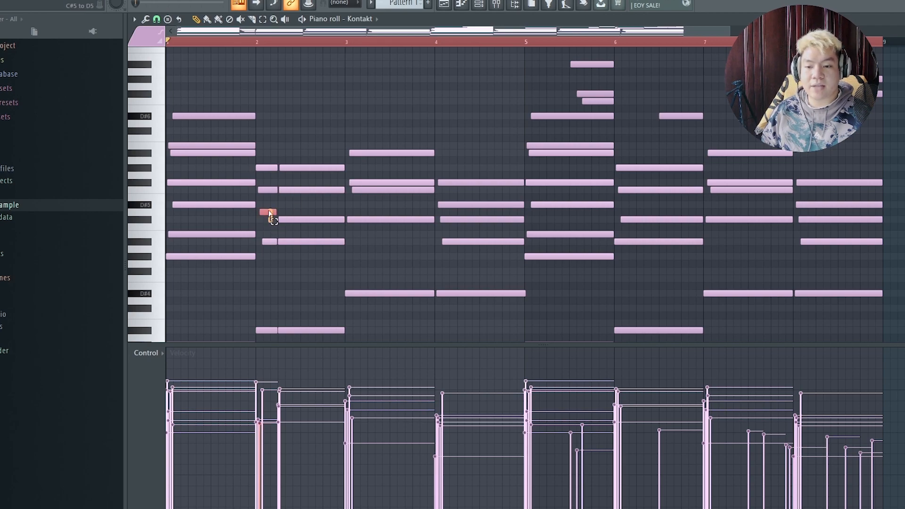
scroll(519, 195, up, 1)
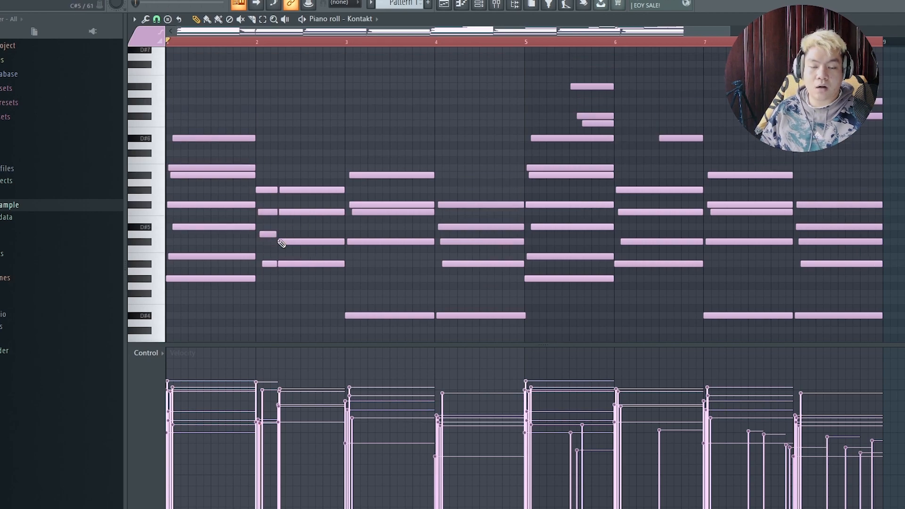
scroll(880, 156, down, 2)
scroll(880, 155, up, 2)
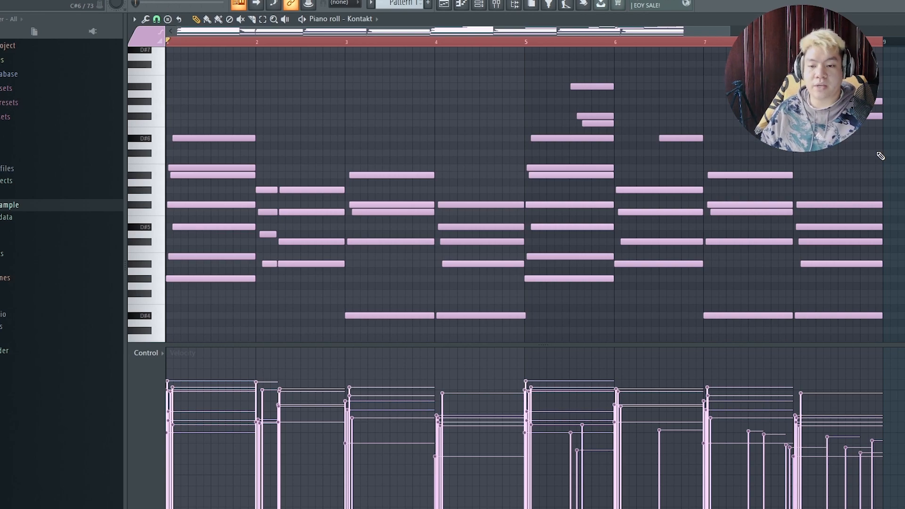
scroll(880, 156, down, 1)
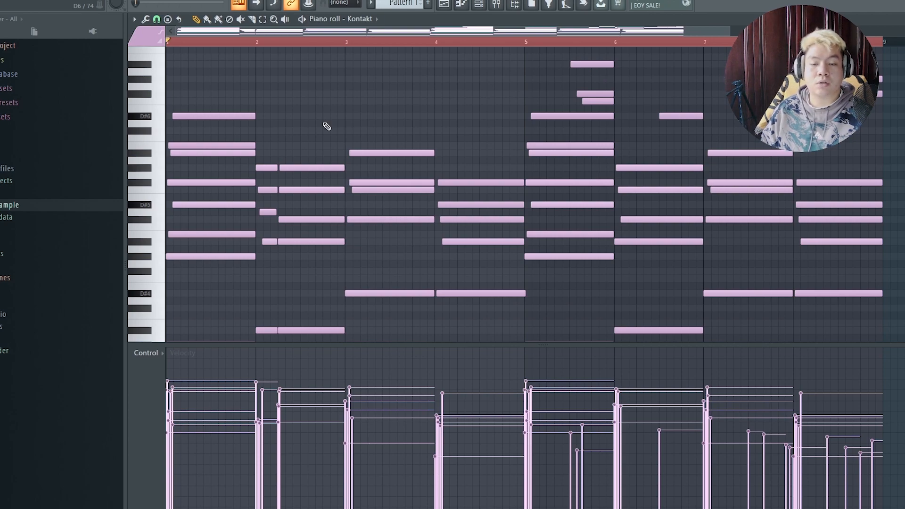
Open the mixer and review the first effects on Insert 1, including the parametric EQ and Portal.
key(F9)
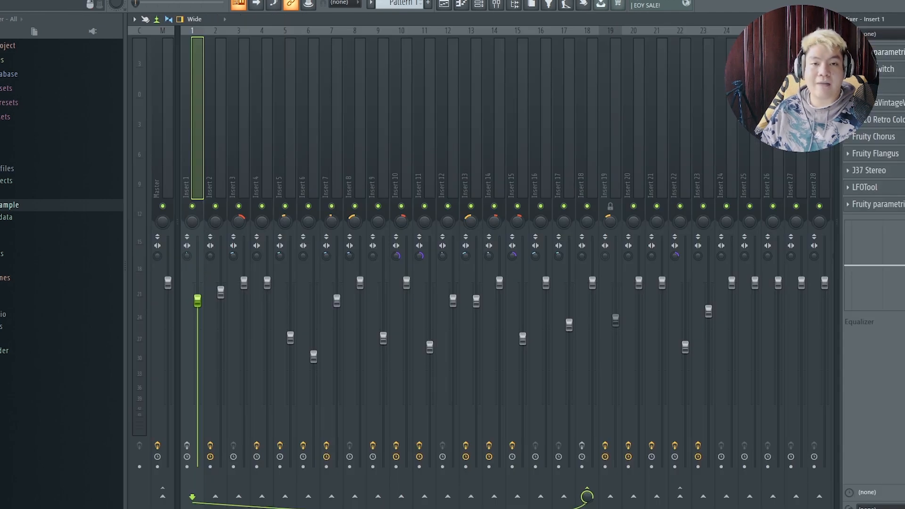
click(871, 52)
click(665, 165)
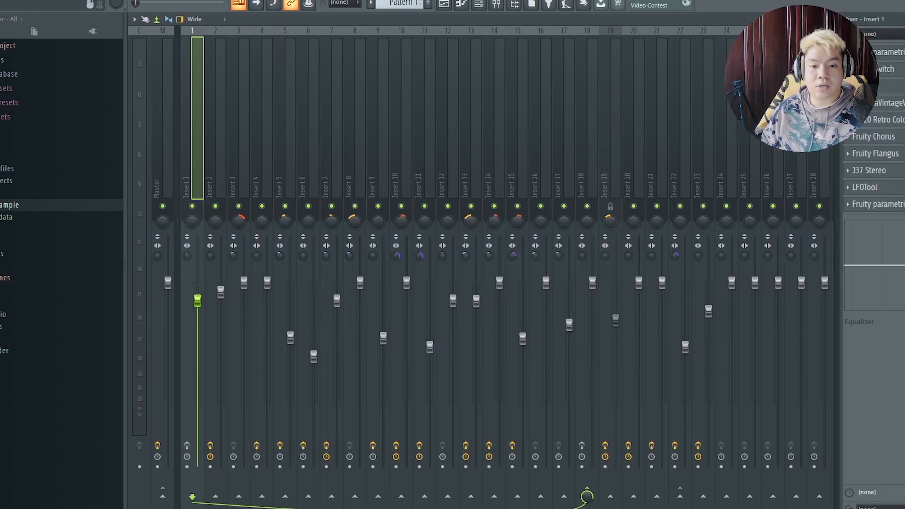
click(886, 68)
drag(413, 176, 430, 175)
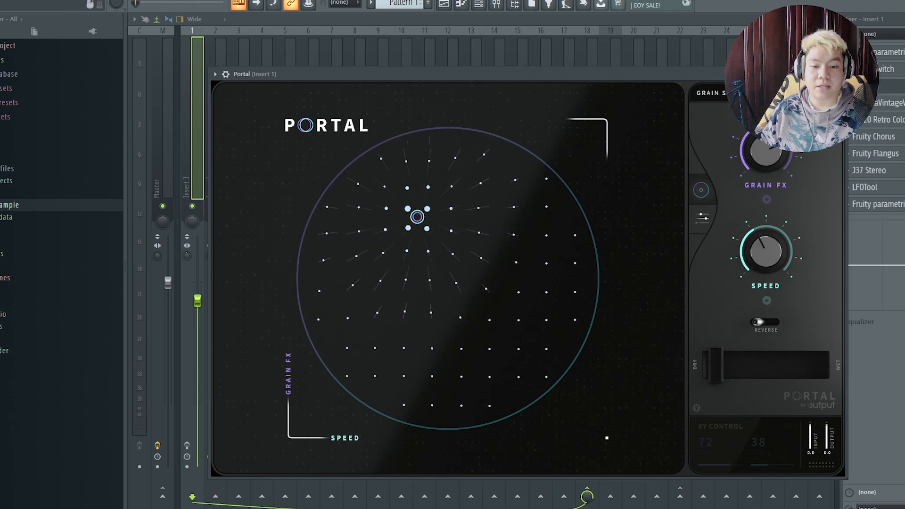
click(897, 93)
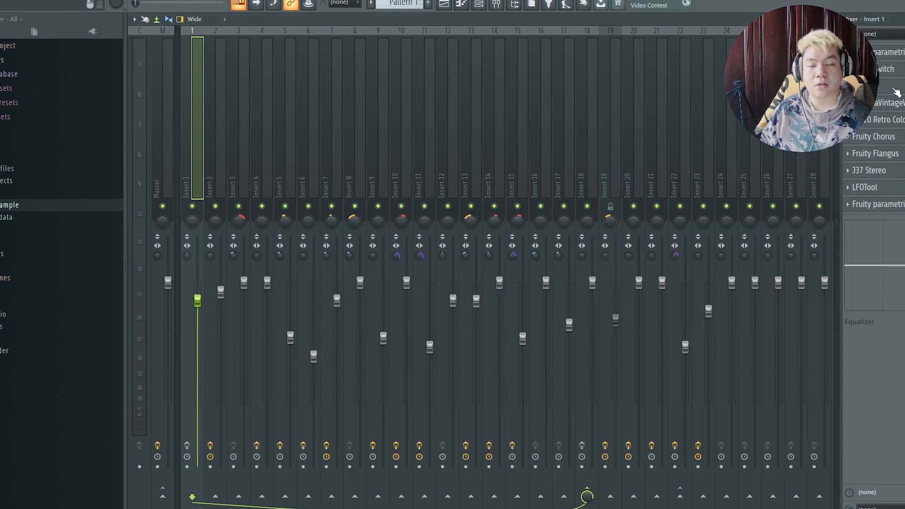
Review the RC-20 Retro Color and Fruity Chorus settings on Insert 1, closing each effect window.
click(890, 103)
click(891, 119)
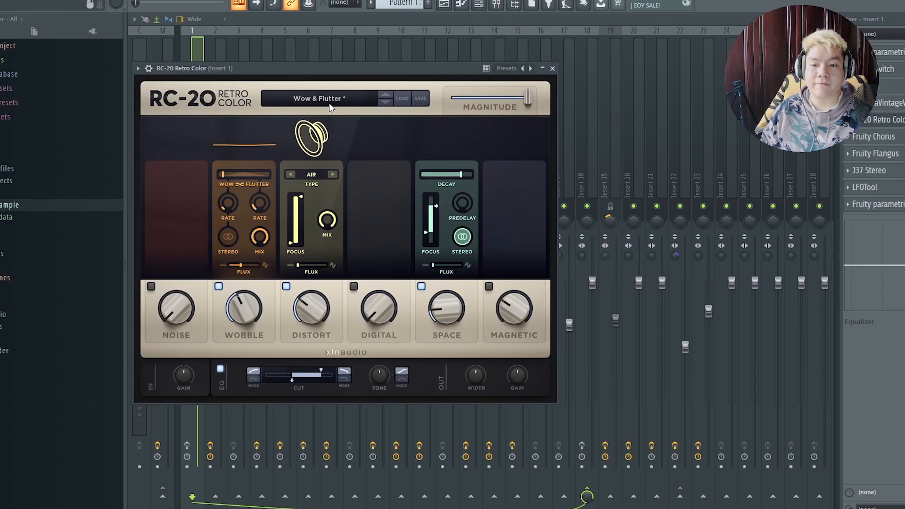
key(Escape)
click(886, 136)
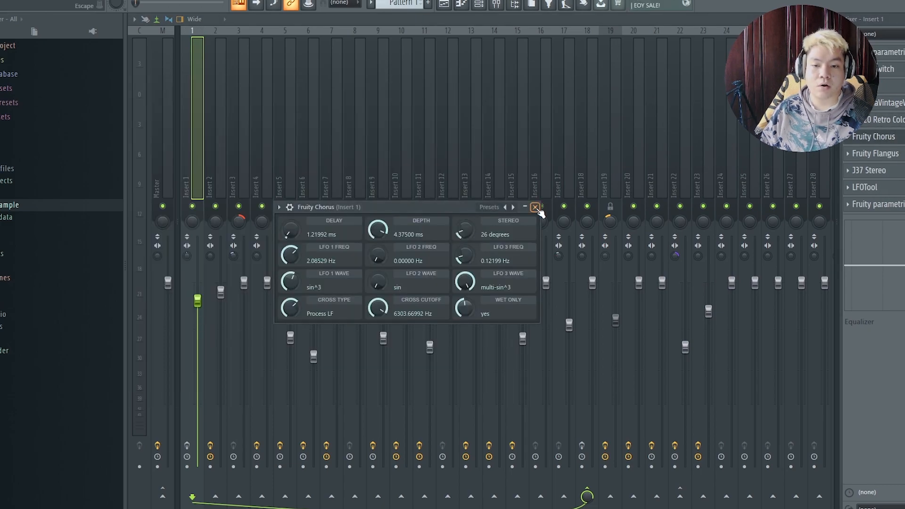
key(Escape)
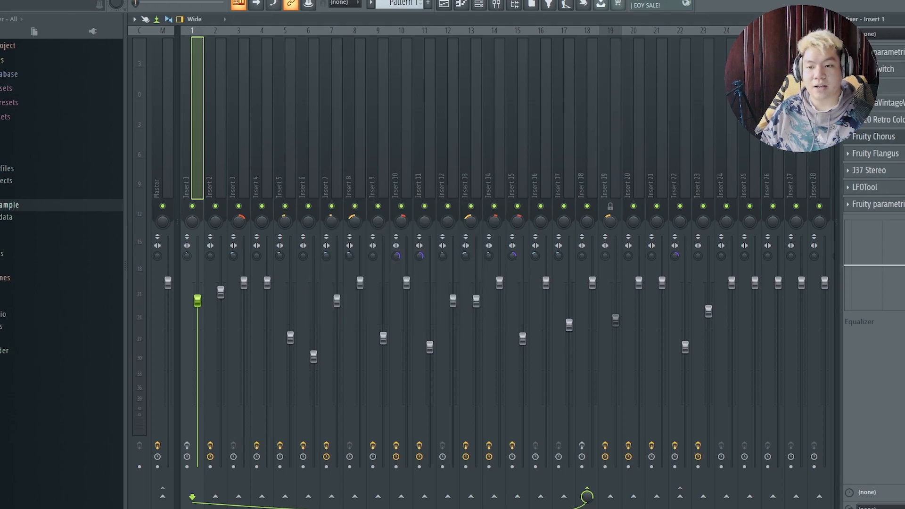
Play the pattern through Insert 1's effects and check the Fruity Flangus settings.
key(space)
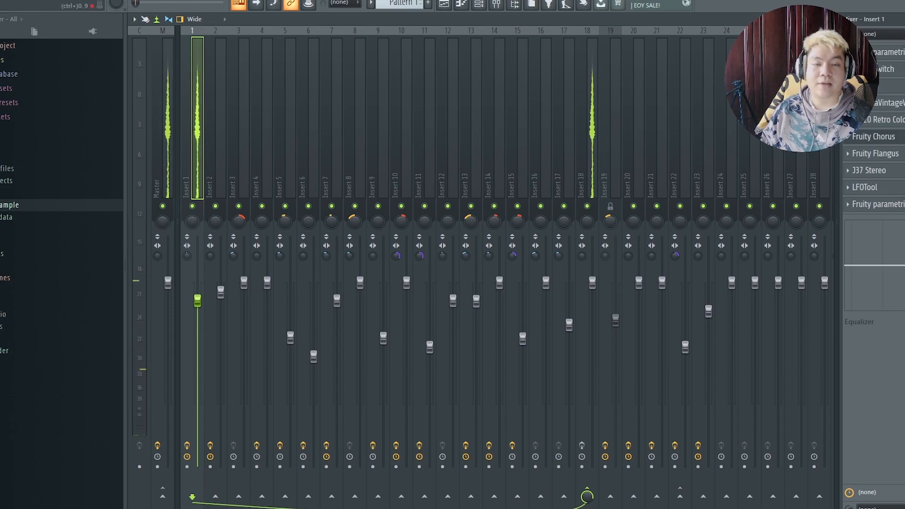
click(886, 153)
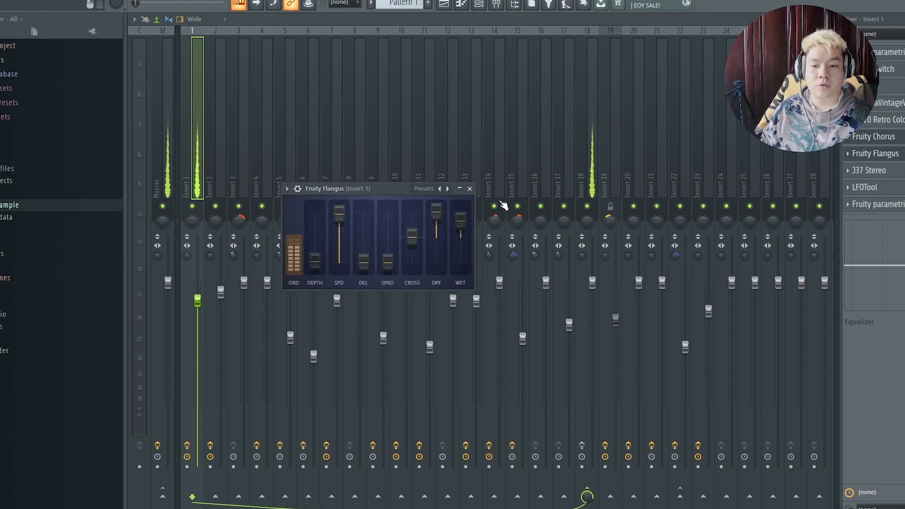
click(469, 188)
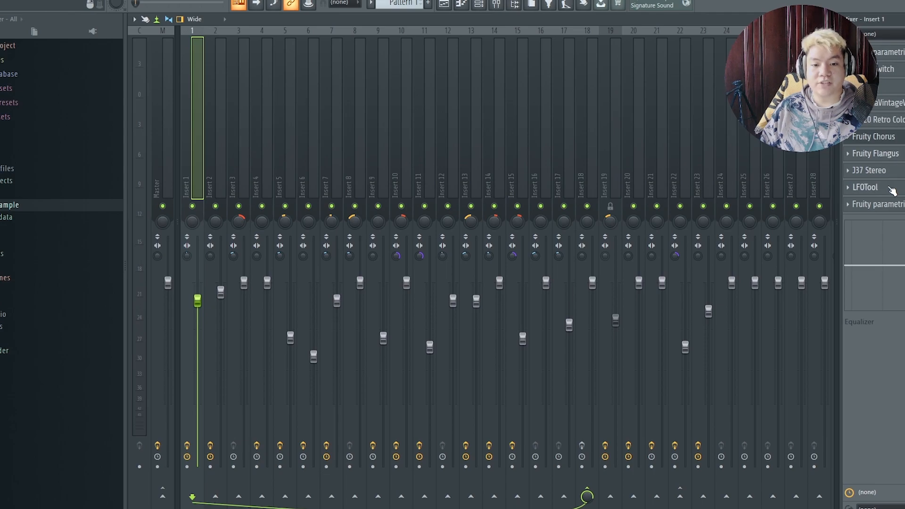
Inspect J37 Stereo on Insert 1, then examine its Mix level automation on Track 3 of the playlist.
click(881, 171)
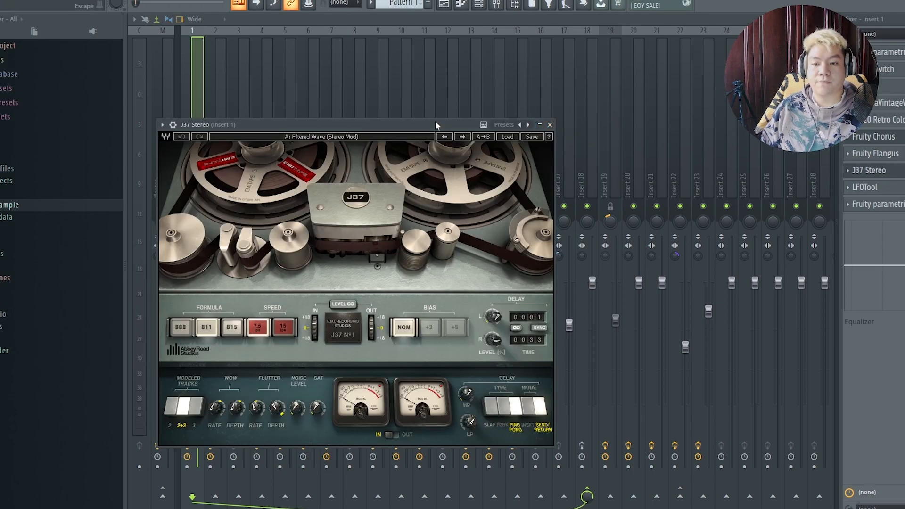
click(550, 125)
click(443, 5)
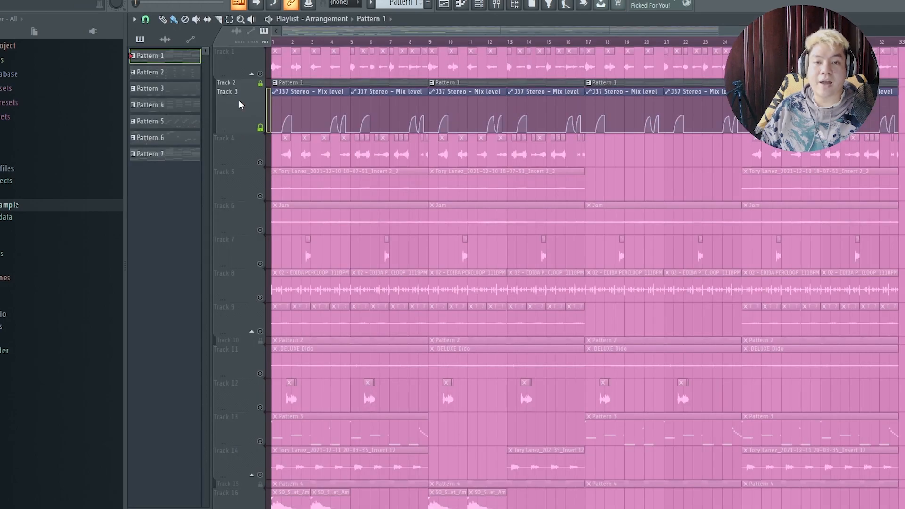
mouse_move(303, 126)
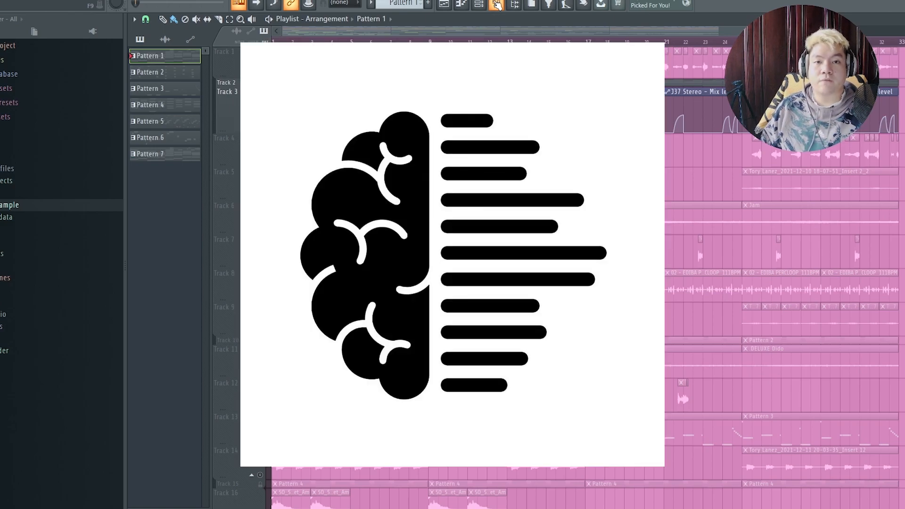
Inspect the LFOTool volume shape on Insert 1, then listen to the pattern with its J37 automation in the playlist.
click(496, 5)
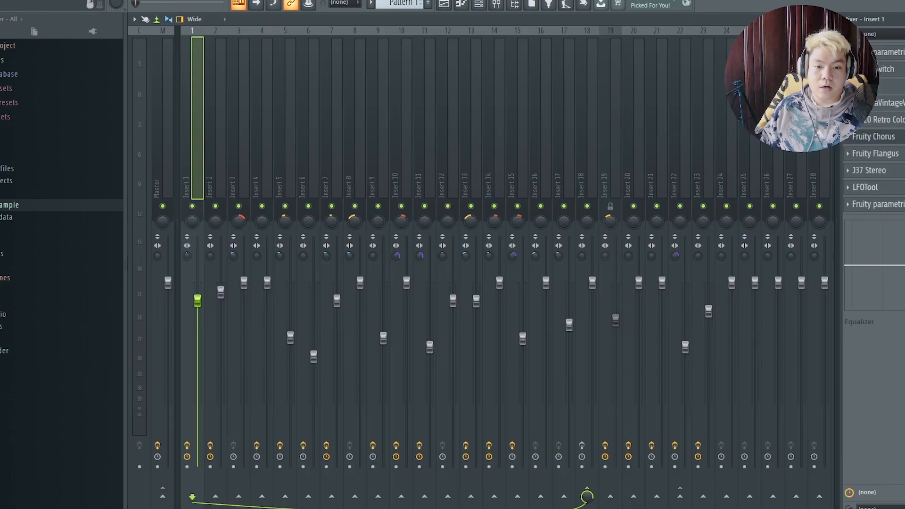
click(865, 187)
drag(485, 182, 489, 153)
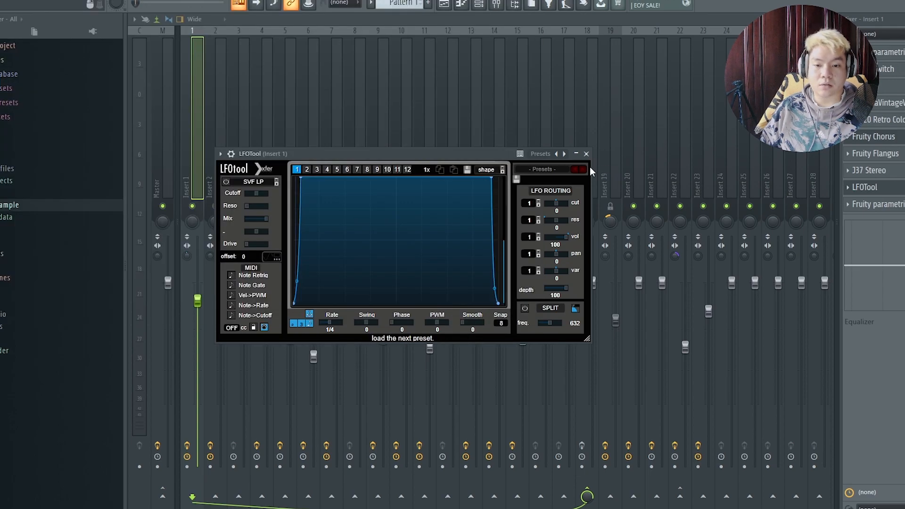
click(586, 153)
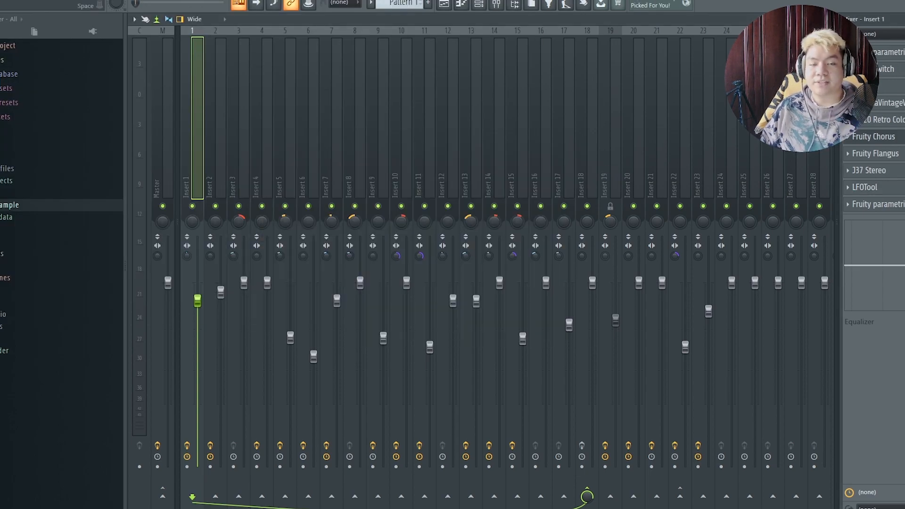
click(444, 6)
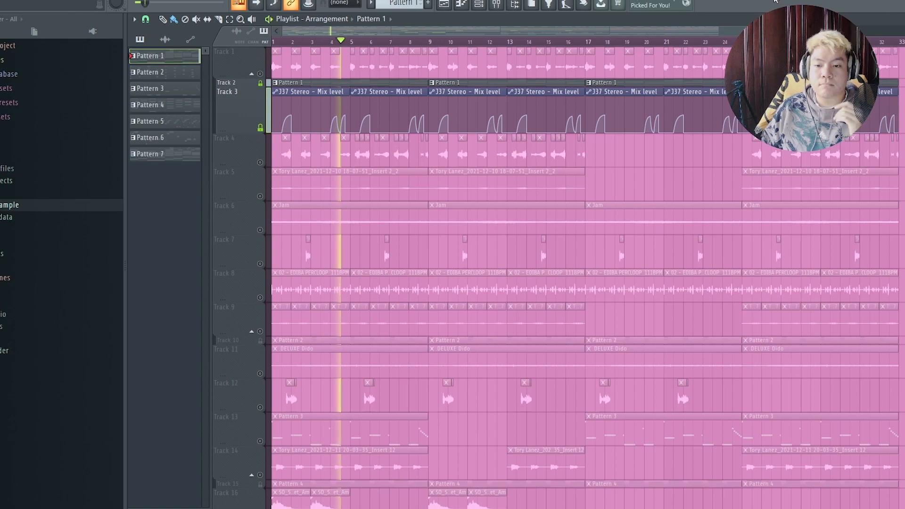
key(space)
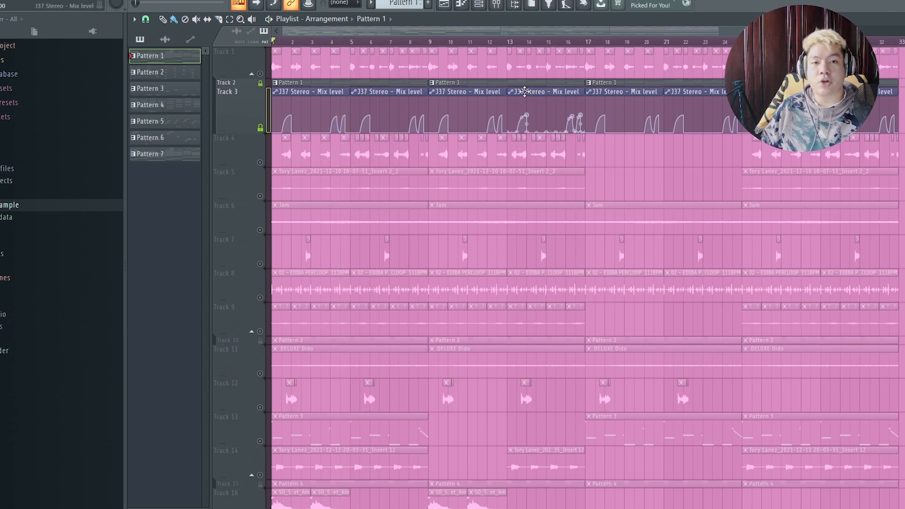
Collapse the J37 automation track to minimum height and solo Tracks 1 and 4.
drag(258, 133, 260, 73)
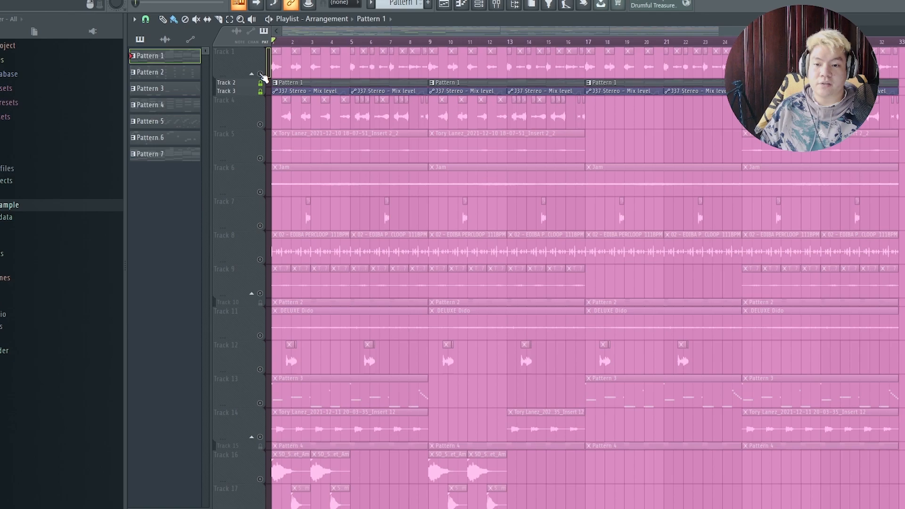
click(262, 77)
ctrl+click(262, 131)
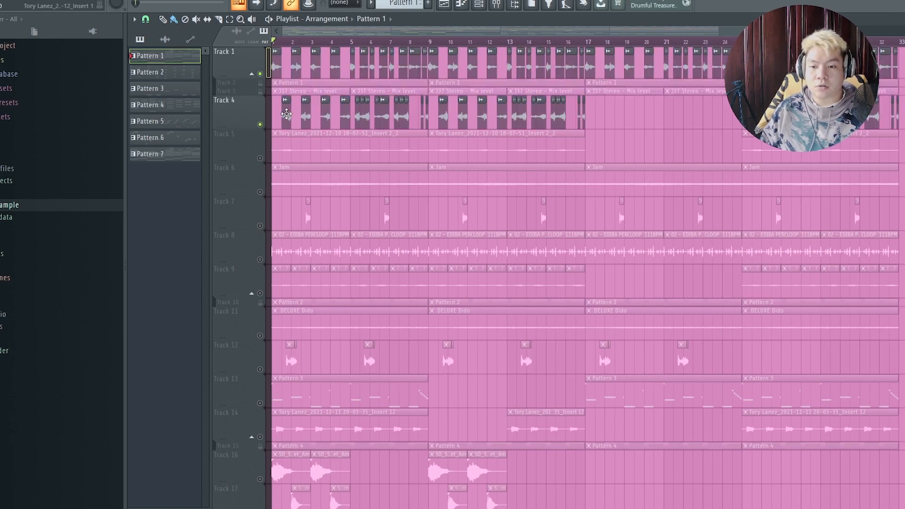
Open the first audio clip on Track 4 for inspection and listen to Tracks 1 and 4 together.
double_click(285, 119)
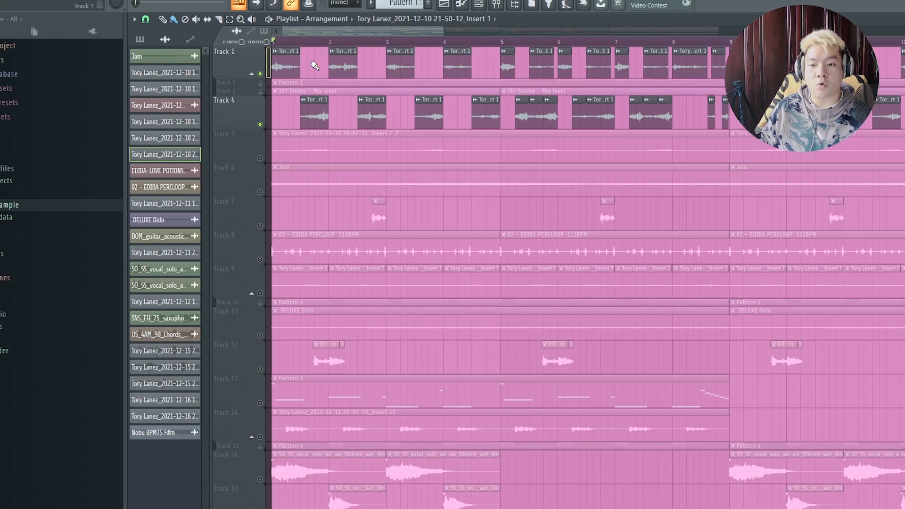
key(space)
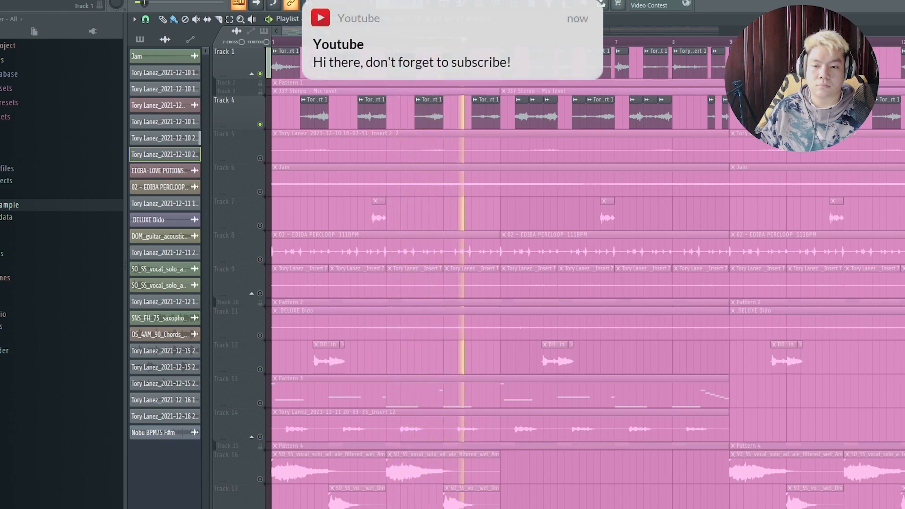
key(space)
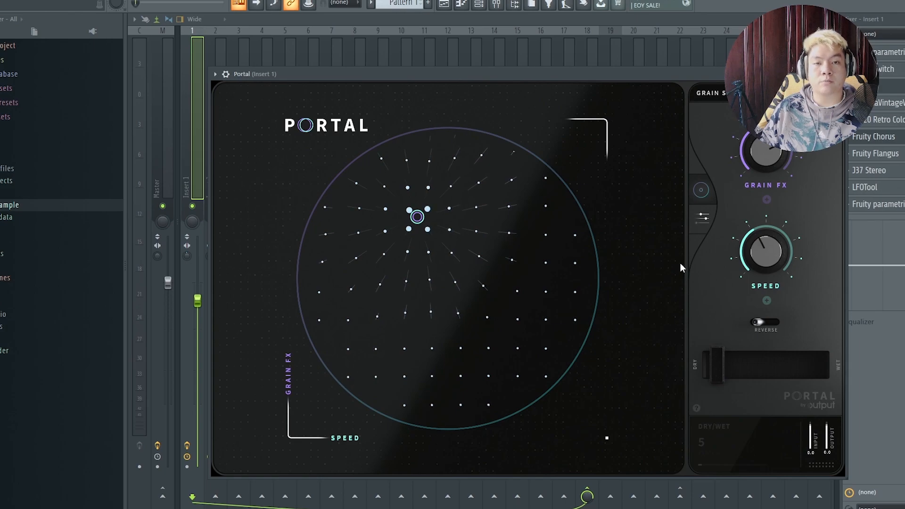
Raise Portal's dry/wet on Insert 1 to nearly fully wet, then check the Jam audio clip's settings from the playlist.
drag(716, 370, 821, 374)
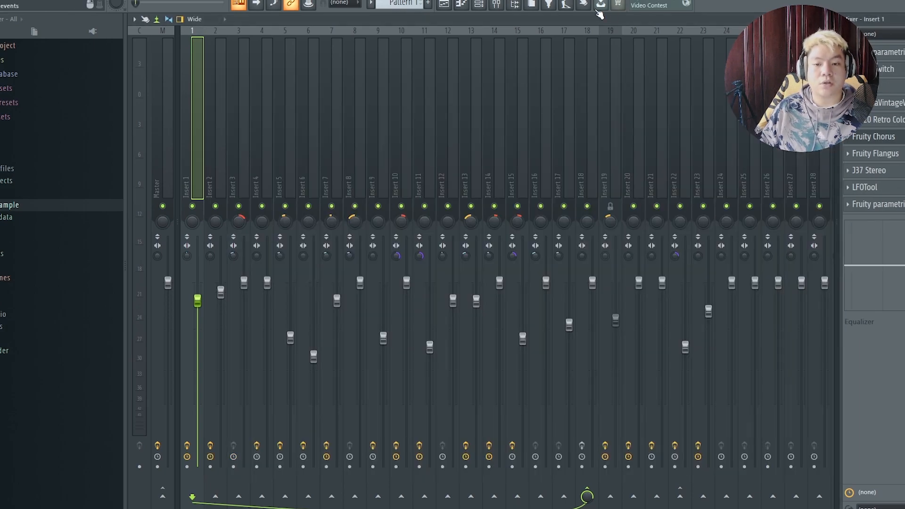
click(443, 4)
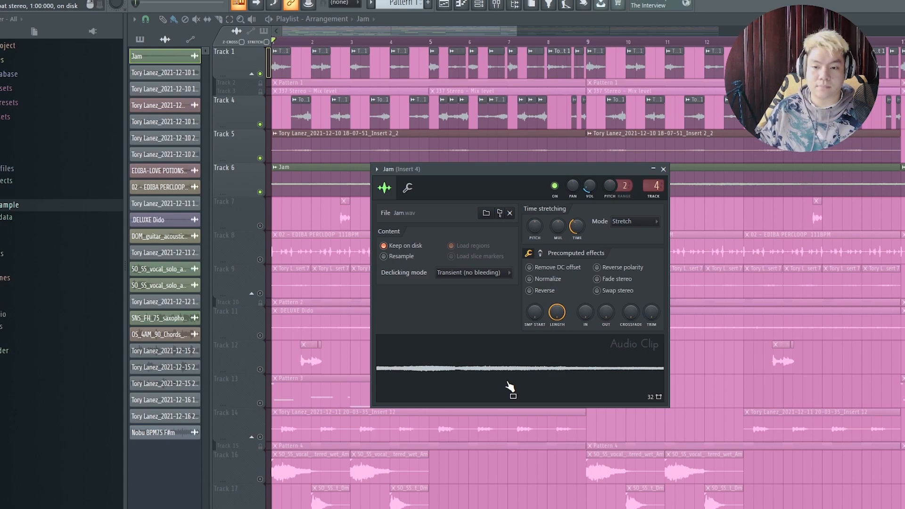
click(663, 169)
Solo Track 7 with the playhead at its first clip, and open that clip's settings.
click(259, 226)
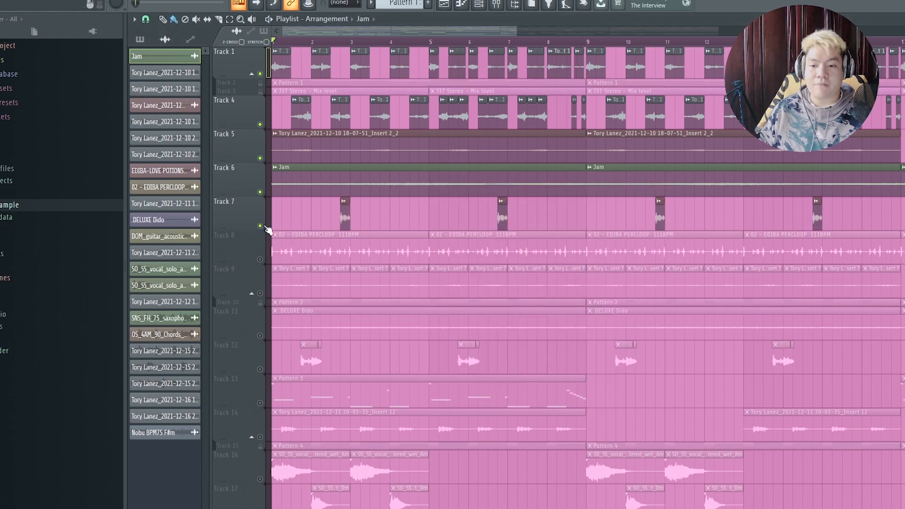
click(341, 38)
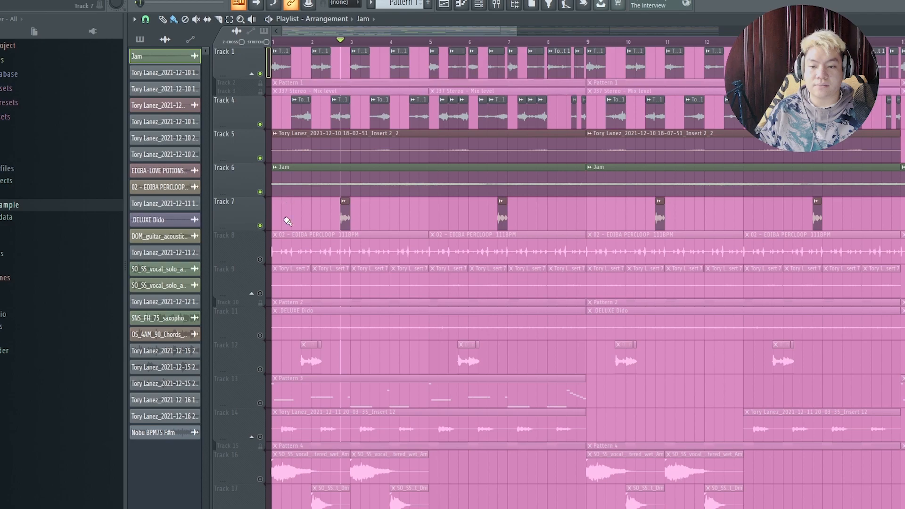
right_click(261, 227)
click(343, 216)
double_click(343, 215)
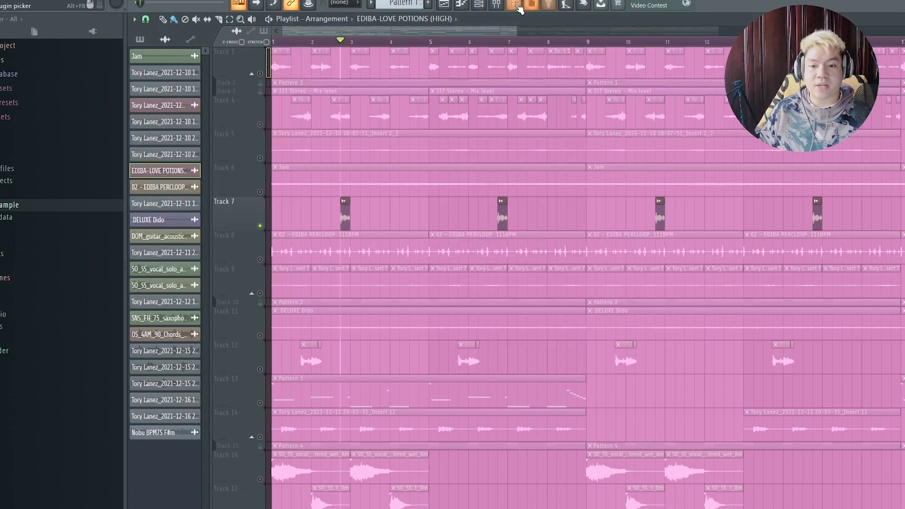
Review the 02 - EDIBA PERCLOOP clip's settings and the first effect on Insert 6, then listen to the percussion layer.
click(497, 4)
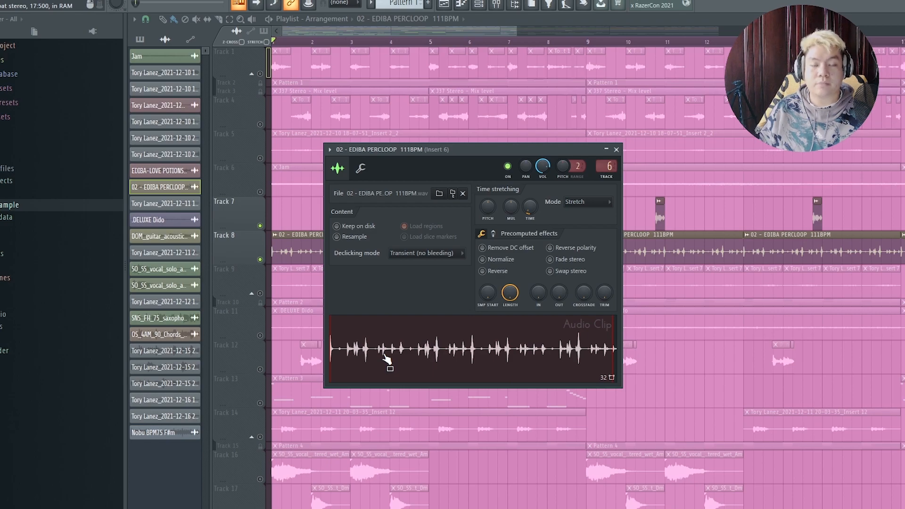
click(617, 150)
click(497, 4)
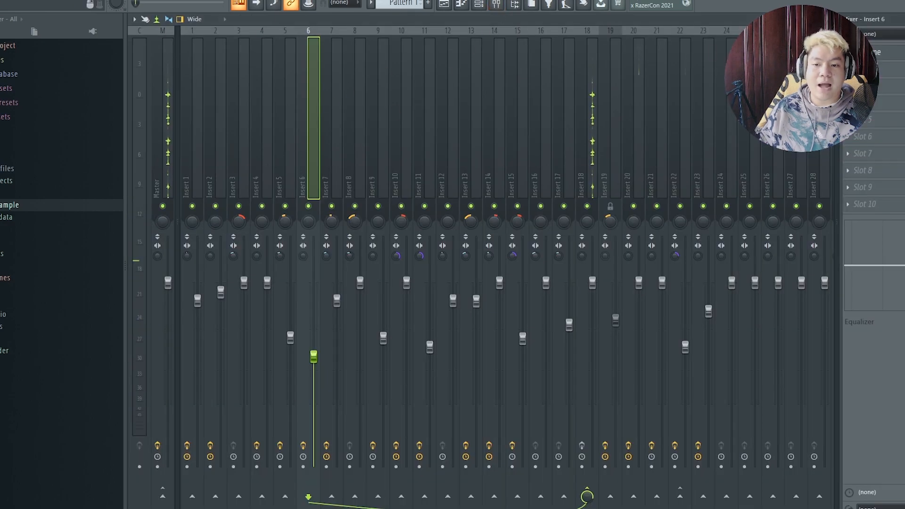
click(899, 55)
click(476, 150)
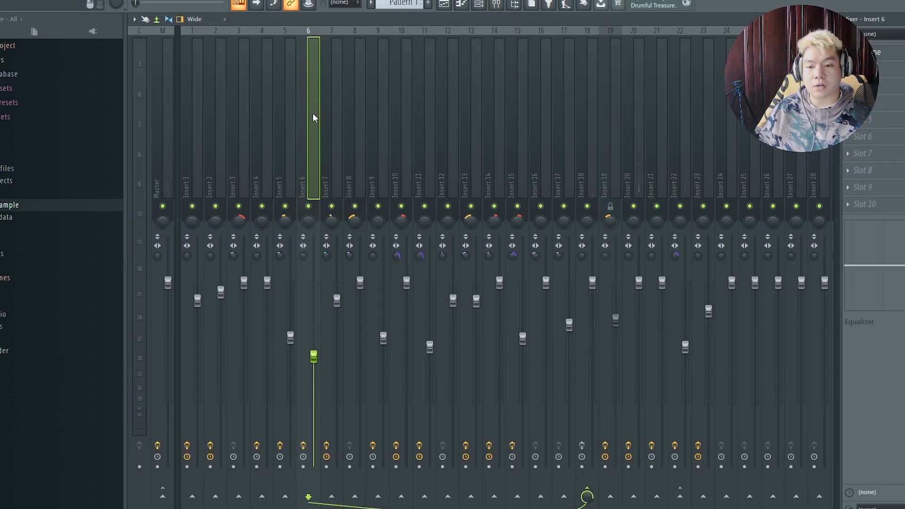
key(space)
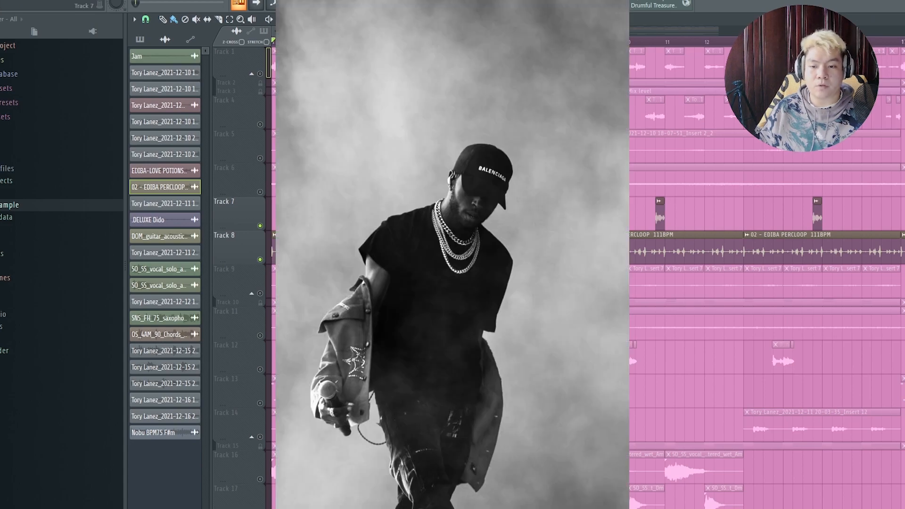
Enable Track 9, open Pattern 2's notes in the piano roll, and inspect the Mallet Flux instrument in Kontakt #2.
click(260, 293)
double_click(301, 302)
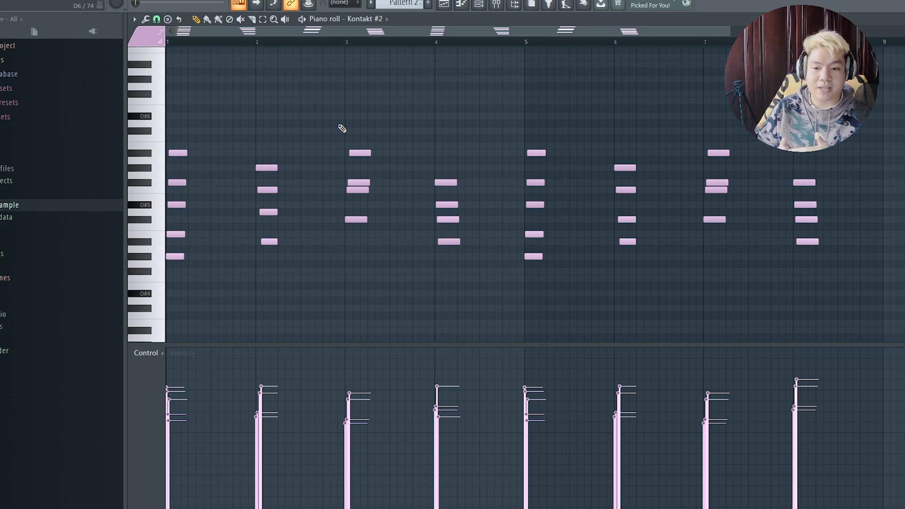
click(478, 5)
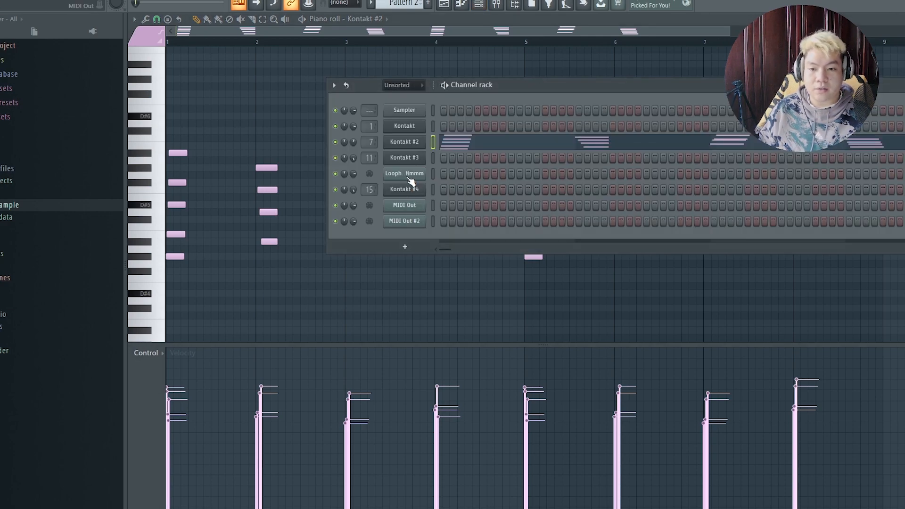
click(410, 151)
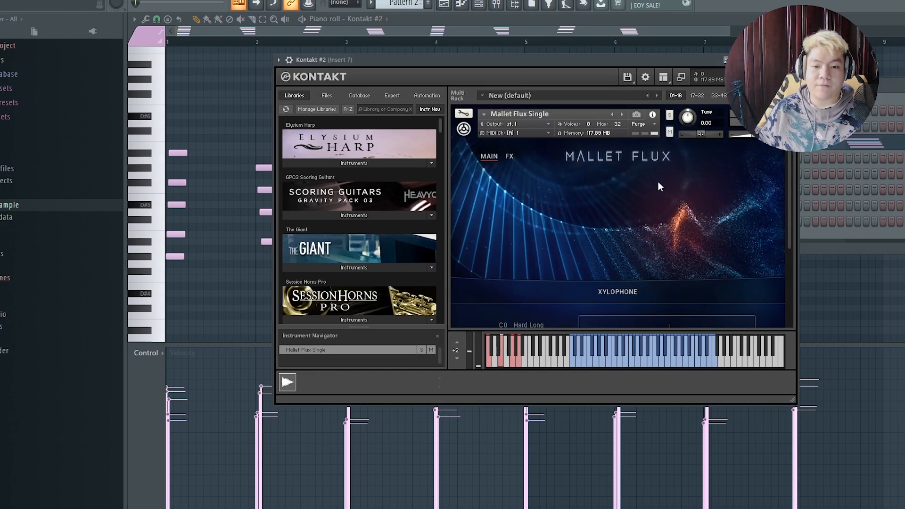
scroll(629, 251, down, 1)
click(789, 60)
Close the channel rack and play Pattern 2's chords in the piano roll.
drag(732, 89, 720, 106)
click(479, 6)
key(space)
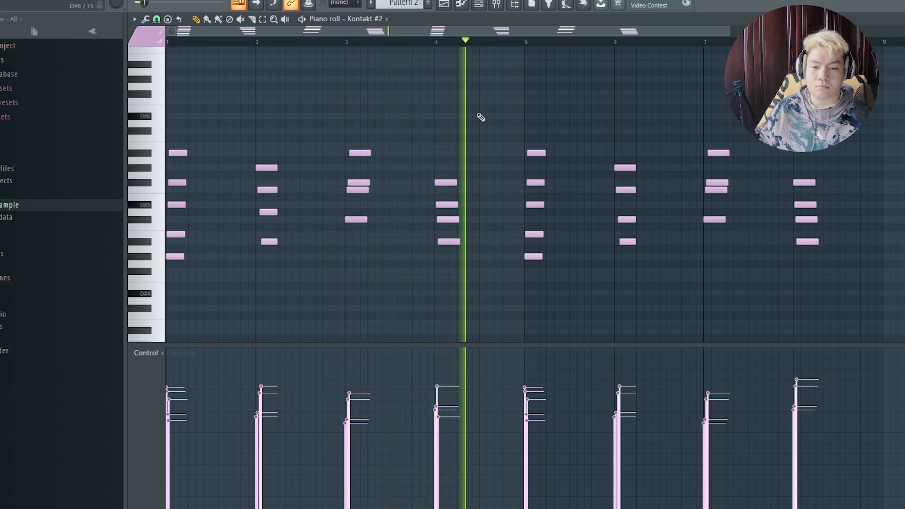
Review the RC-20 Retro Color, ValhallaDelay and Ghz Megaverb 3 settings on mixer Insert 7.
key(F9)
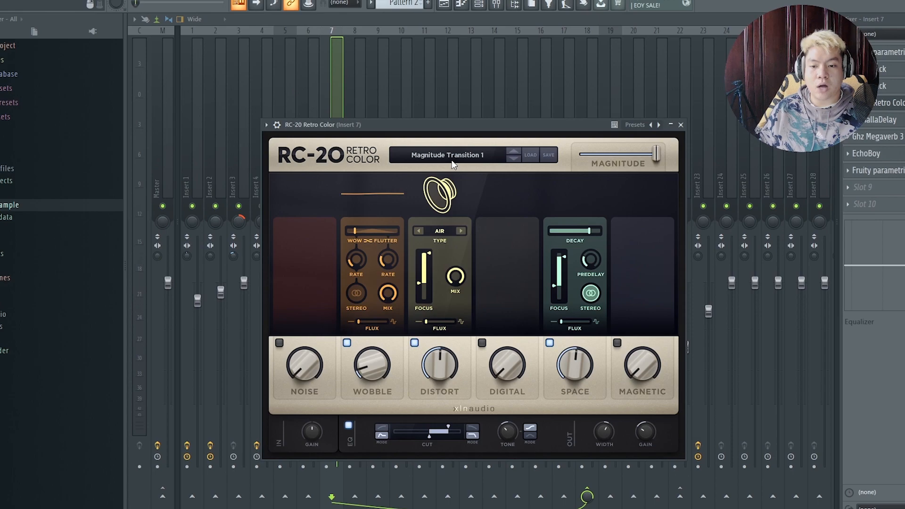
click(680, 125)
click(895, 124)
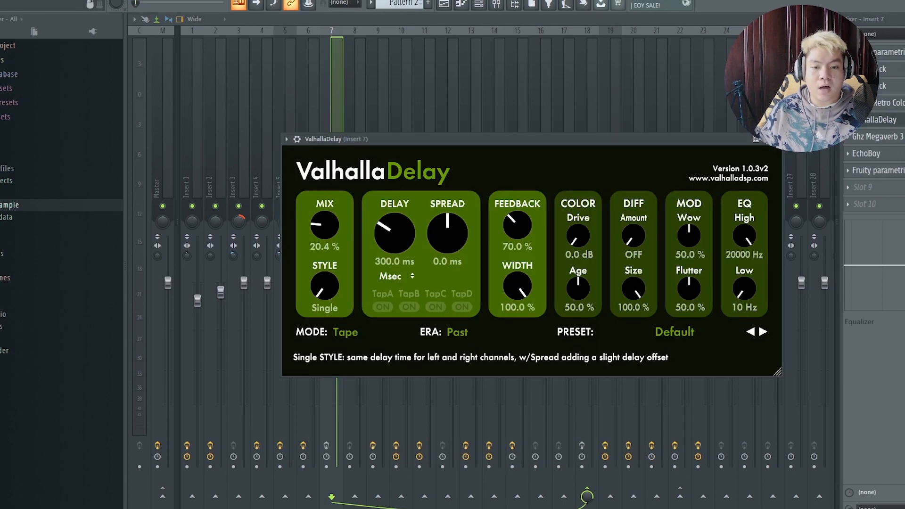
click(777, 139)
click(894, 139)
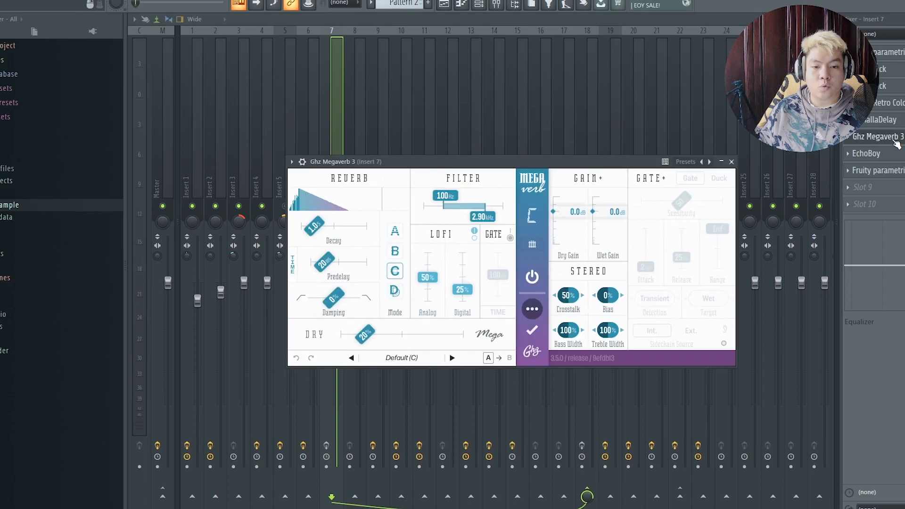
click(731, 163)
Check EchoBoy and the last Fruity parametric EQ 2 on Insert 7, then turn the insert's effects back on.
click(865, 153)
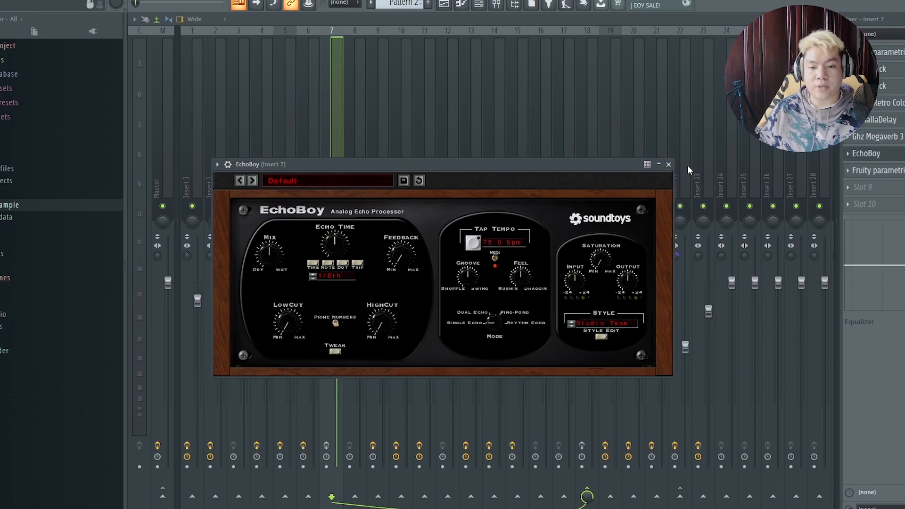
click(669, 164)
click(877, 170)
click(684, 173)
click(326, 445)
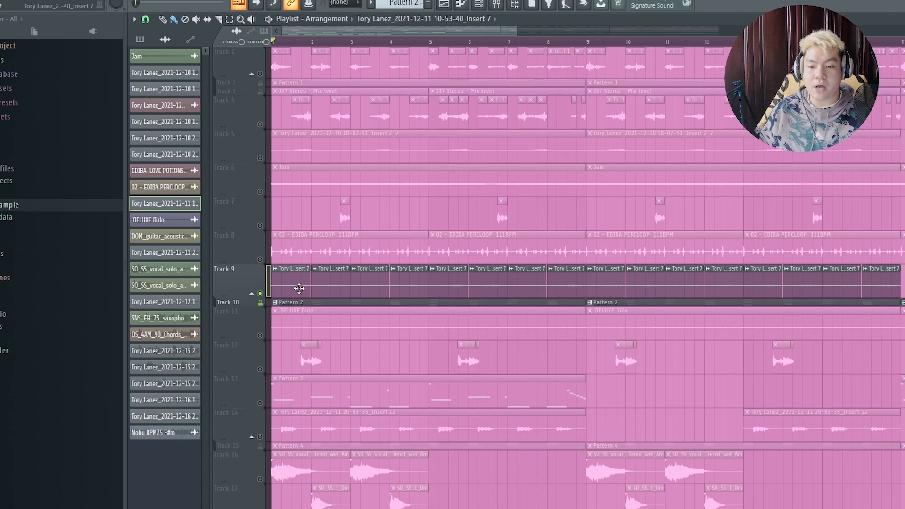
Open the first audio clip on Track 9 for inspection and listen to the .DELUXE Dido clip on Track 11.
double_click(299, 288)
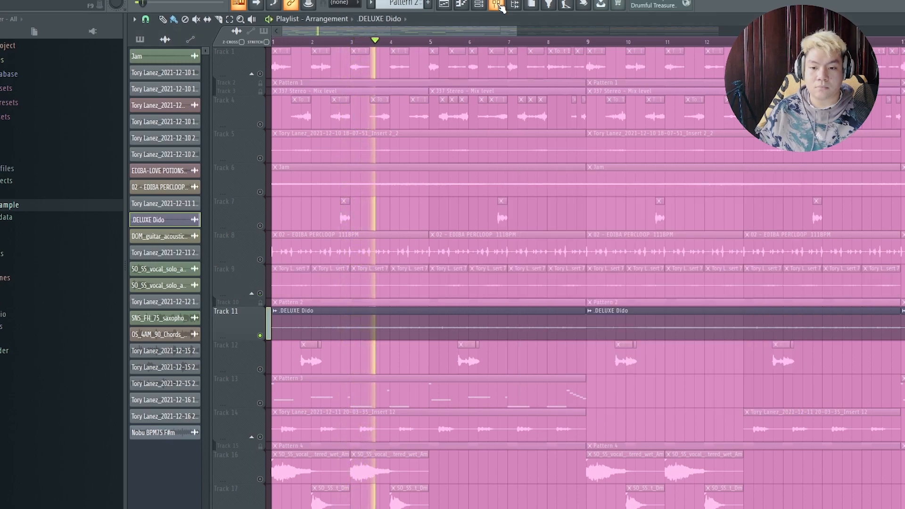
key(space)
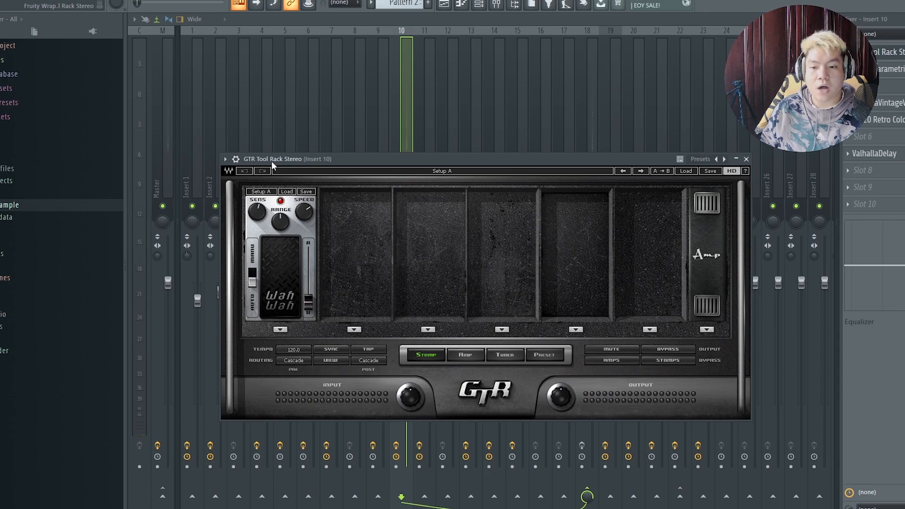
Review Insert 10's effects from GTR Tool Rack to ValhallaDelay, then check the acoustic guitar riff clip's settings on Track 12.
click(897, 52)
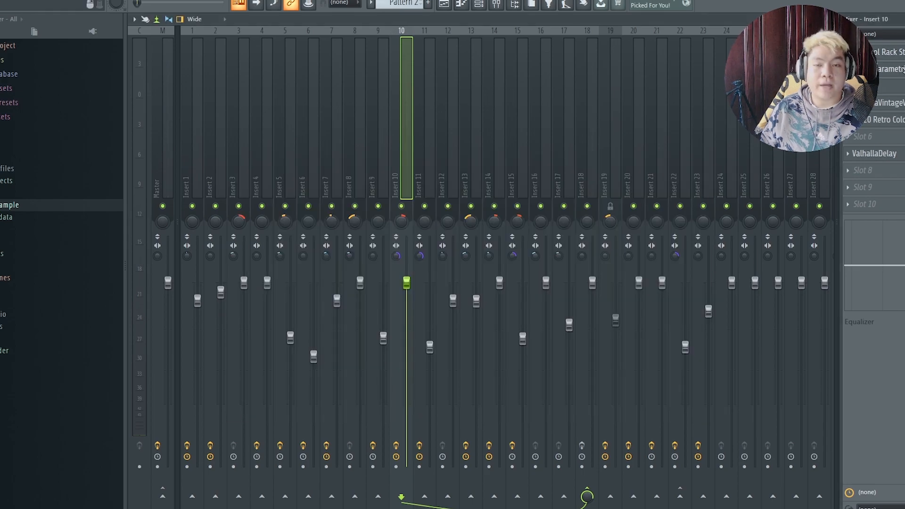
click(901, 68)
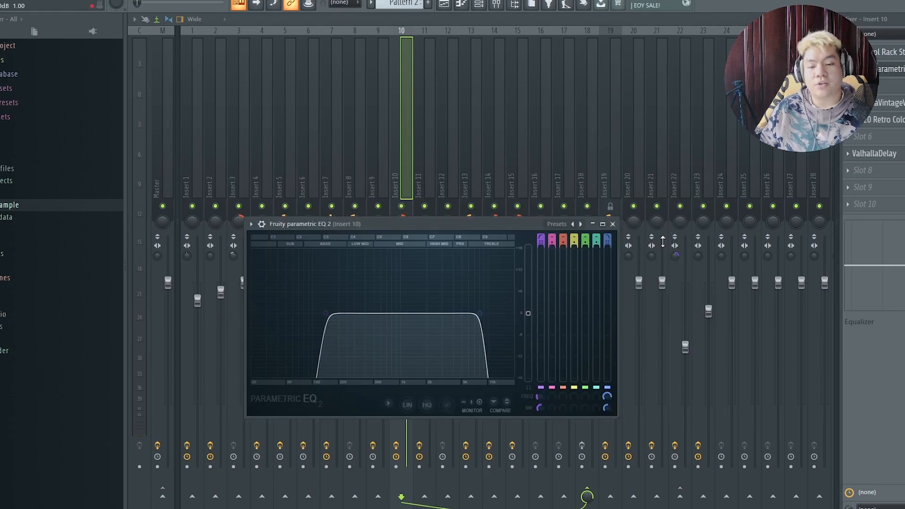
click(899, 86)
click(901, 103)
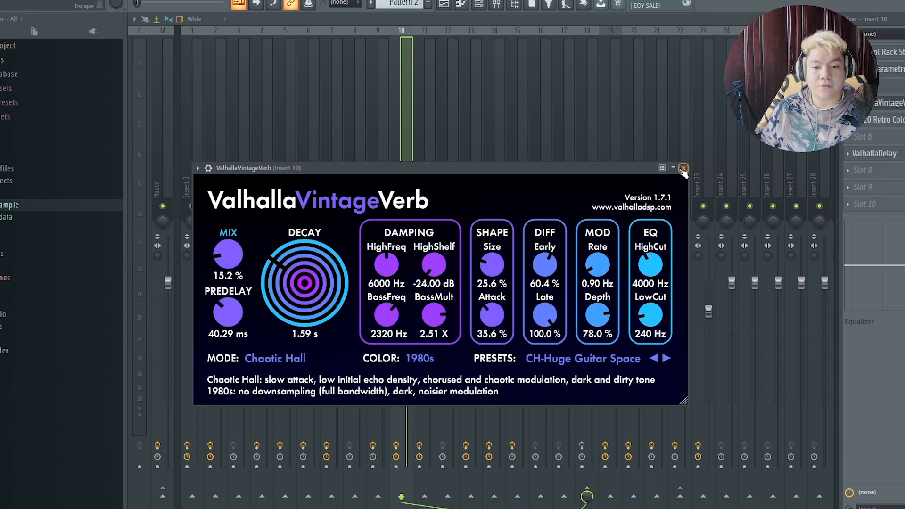
click(896, 119)
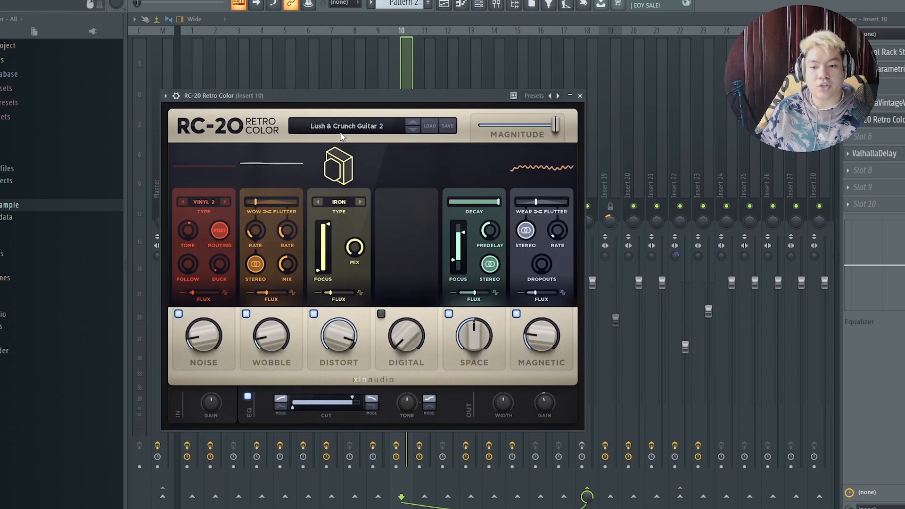
click(872, 153)
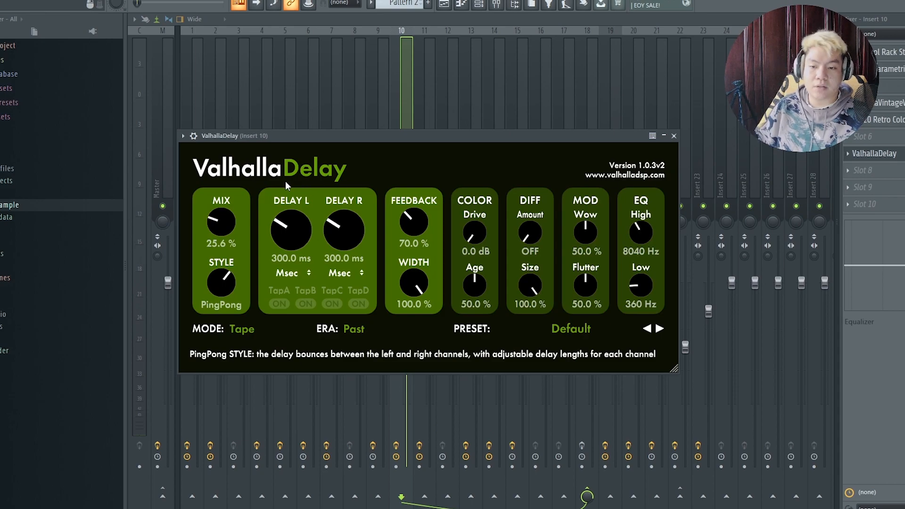
key(Escape)
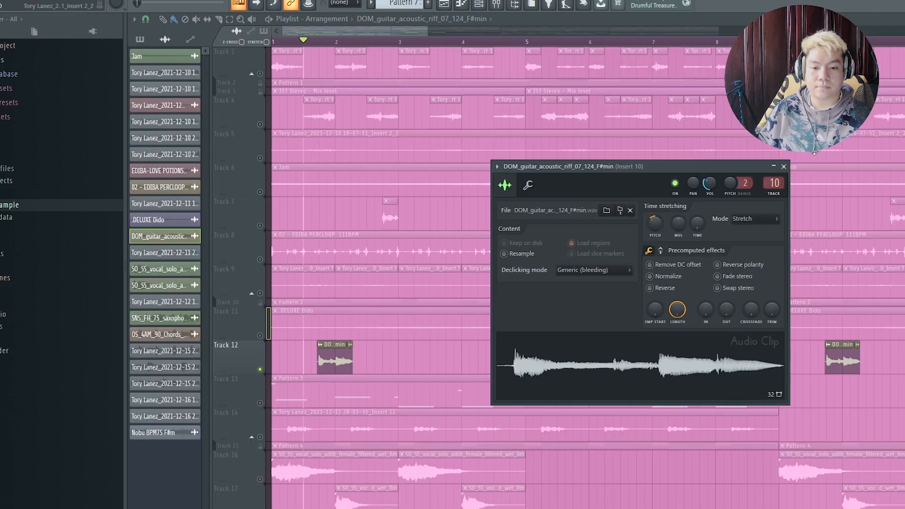
click(784, 167)
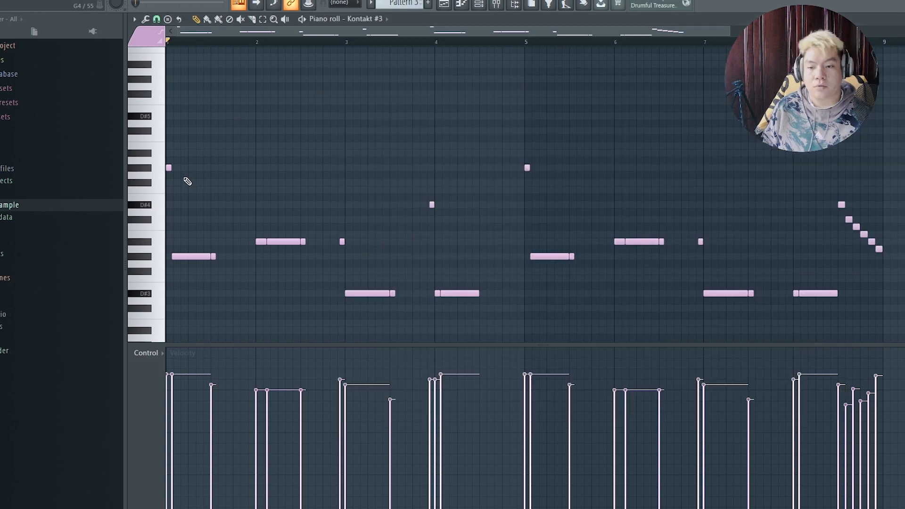
Examine Pattern 3's Kontakt #3 notes by marking the opening notes and the descending run at the end of bar 8.
drag(176, 166, 164, 155)
drag(216, 270, 266, 246)
ctrl+click(346, 262)
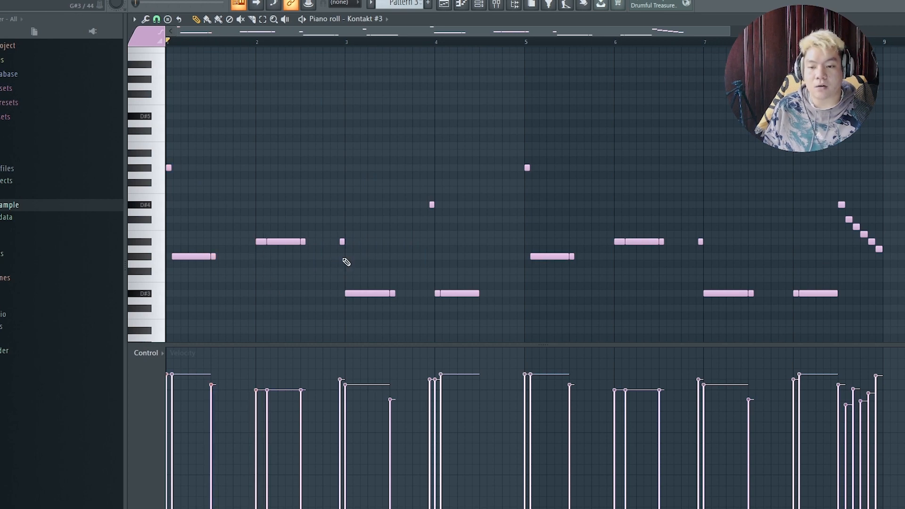
ctrl+click(546, 207)
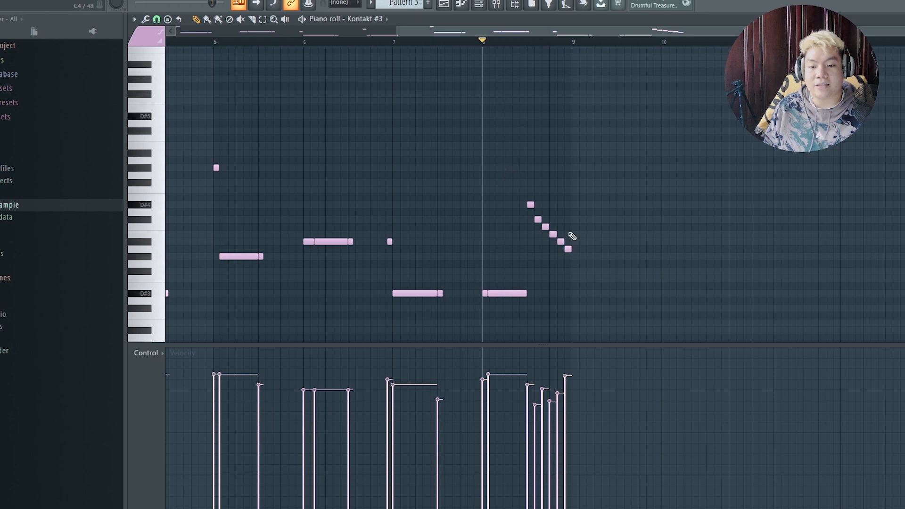
drag(576, 272, 527, 185)
ctrl+click(580, 184)
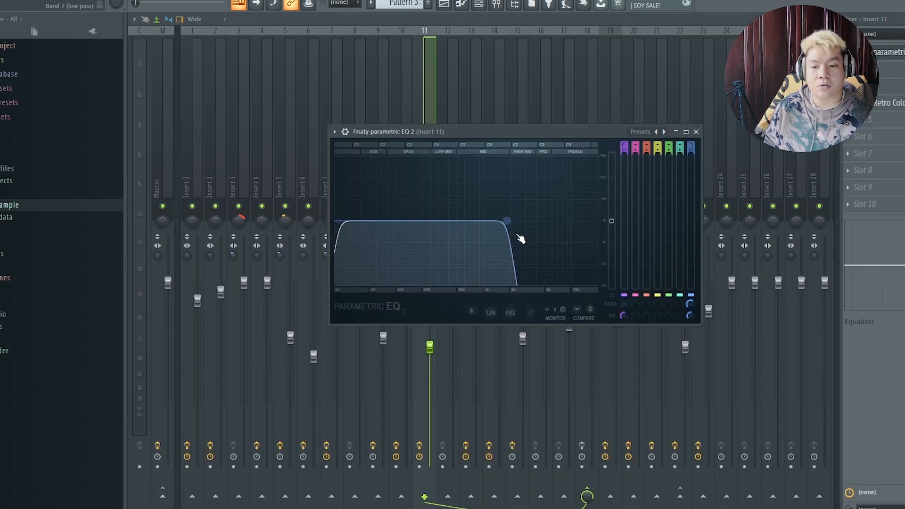
Review the Fruity parametric EQ 2, LFOTool and RC-20 Retro Color effects on mixer Insert 11.
click(695, 132)
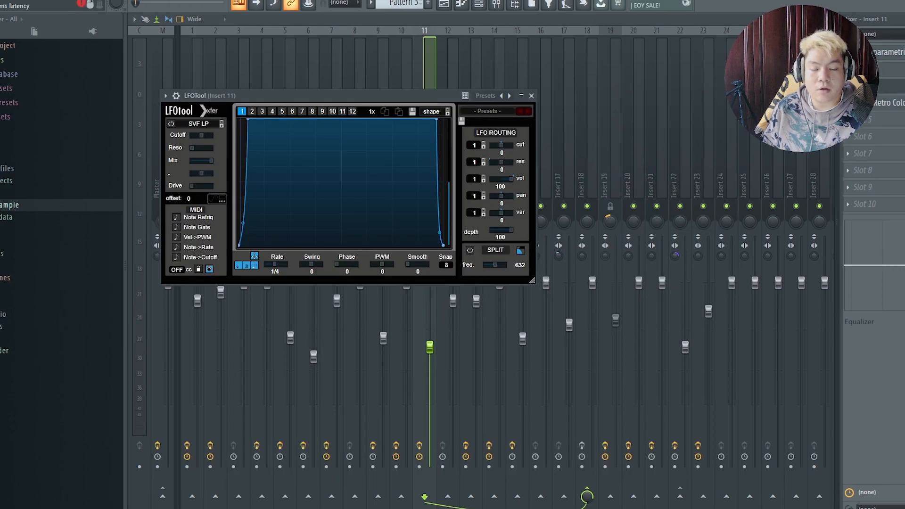
click(532, 96)
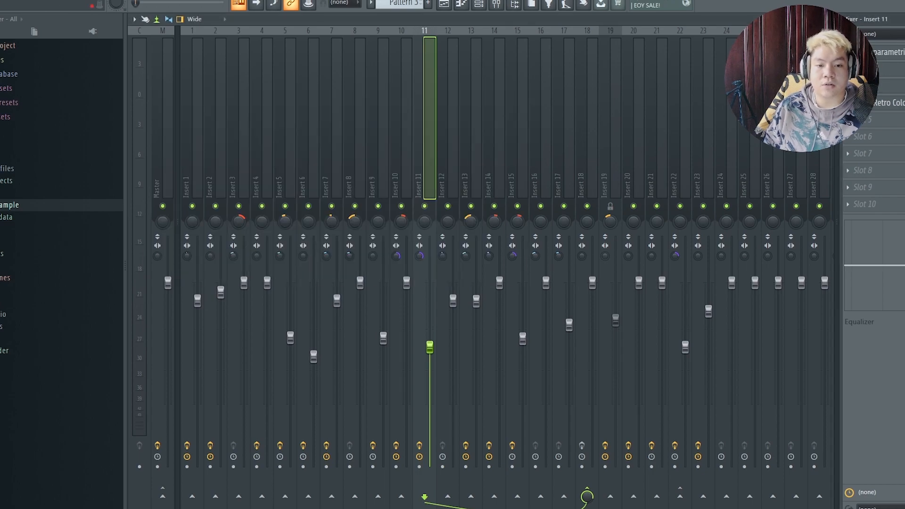
click(887, 108)
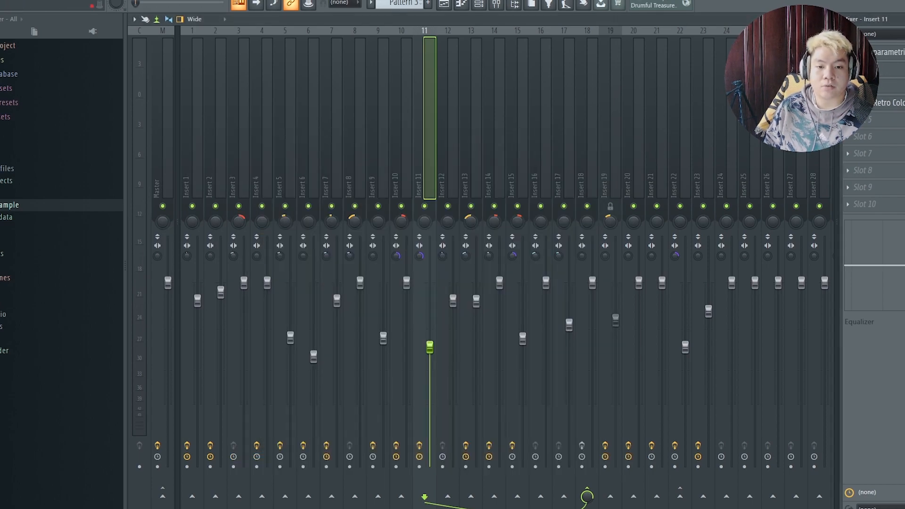
Toggle solo on Insert 11 and listen to the layers on Tracks 1 to 13 together.
right_click(426, 206)
key(space)
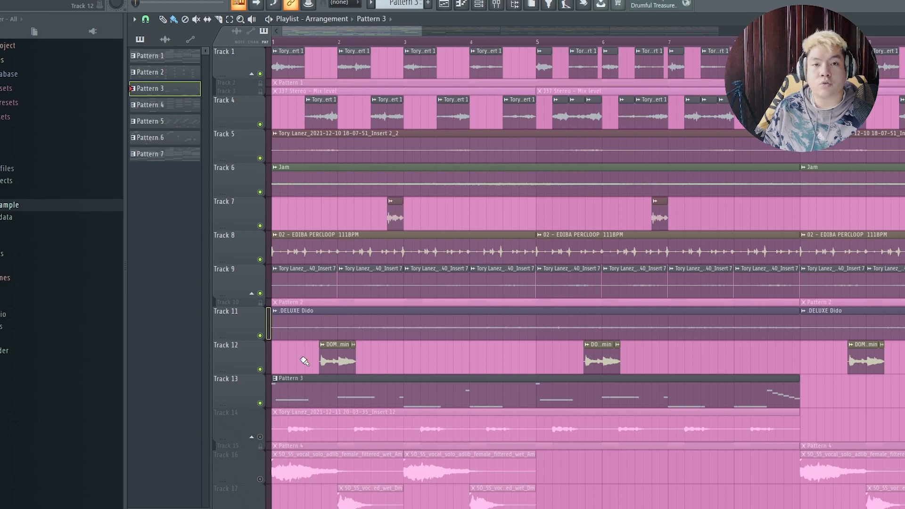
key(space)
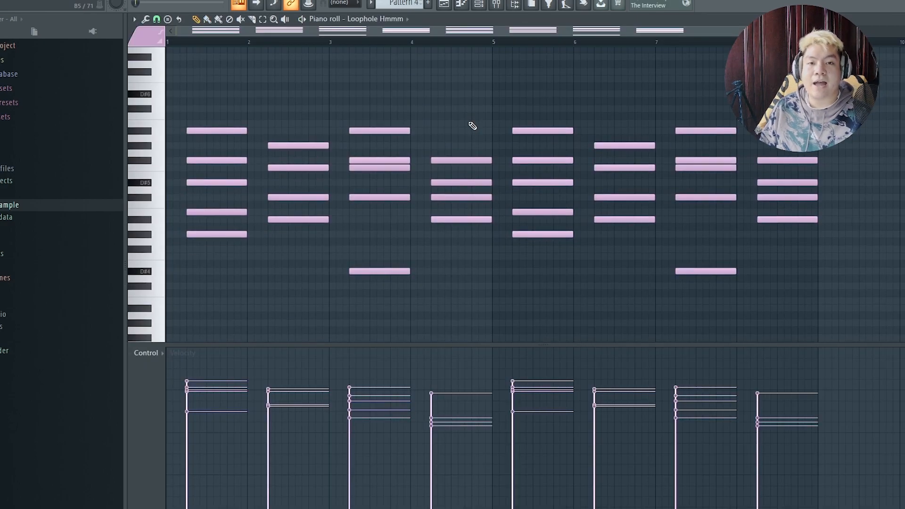
Check the Loophole Hmmm channel's settings behind Pattern 4's chords, then return to the piano roll.
key(F6)
click(402, 193)
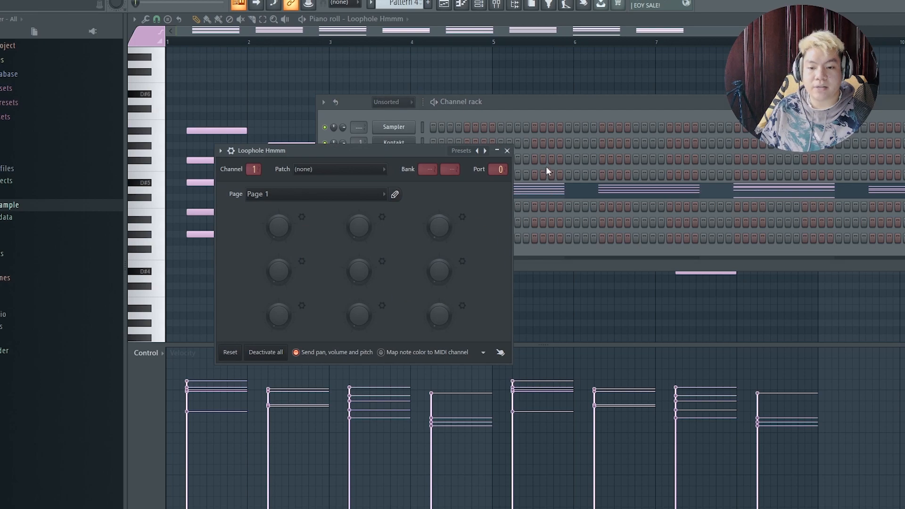
click(507, 151)
key(F6)
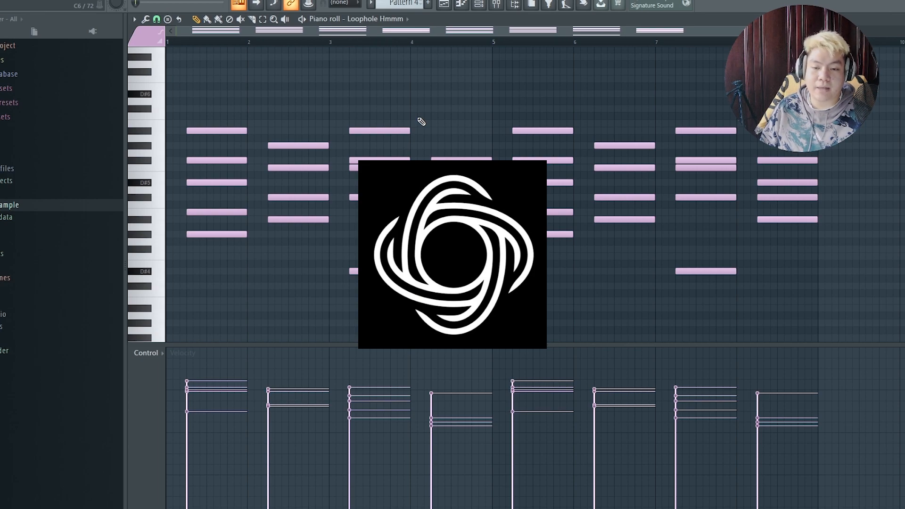
View Insert 12 in the mixer, then listen to the soloed audio clip on Track 14 in the playlist.
key(F9)
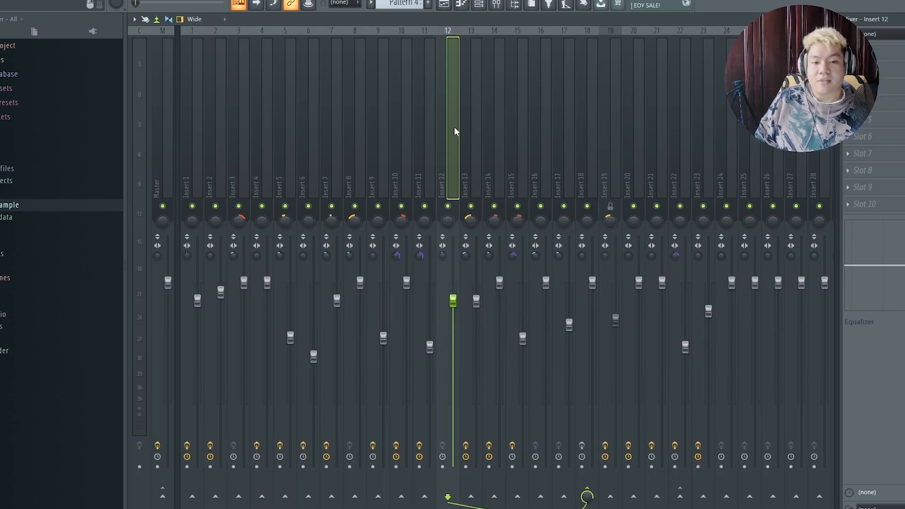
key(F5)
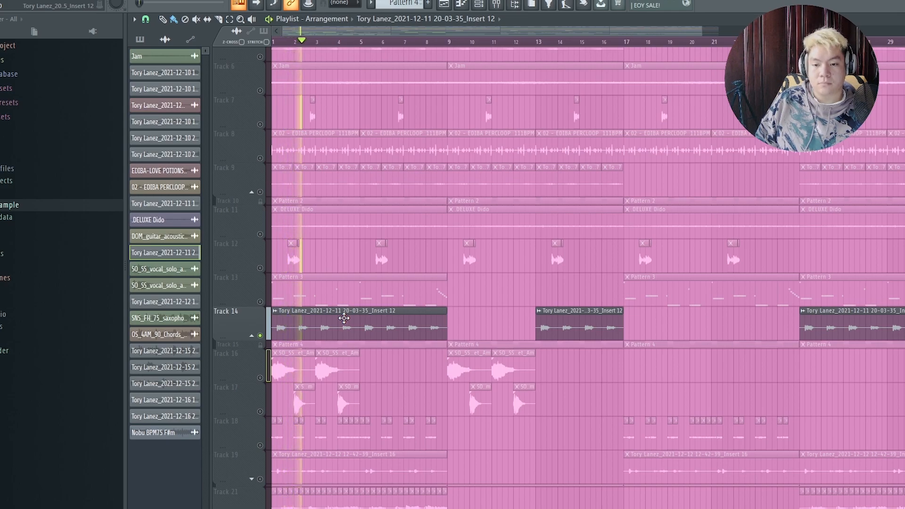
key(space)
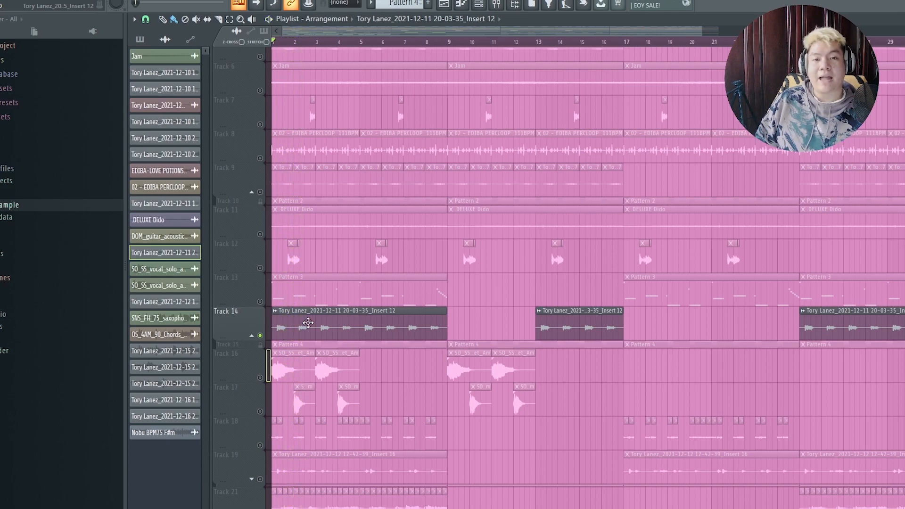
Listen to the soloed vocal adlib clips on Tracks 16 and 17, and view mixer Inserts 13 and 14.
scroll(358, 292, down, 3)
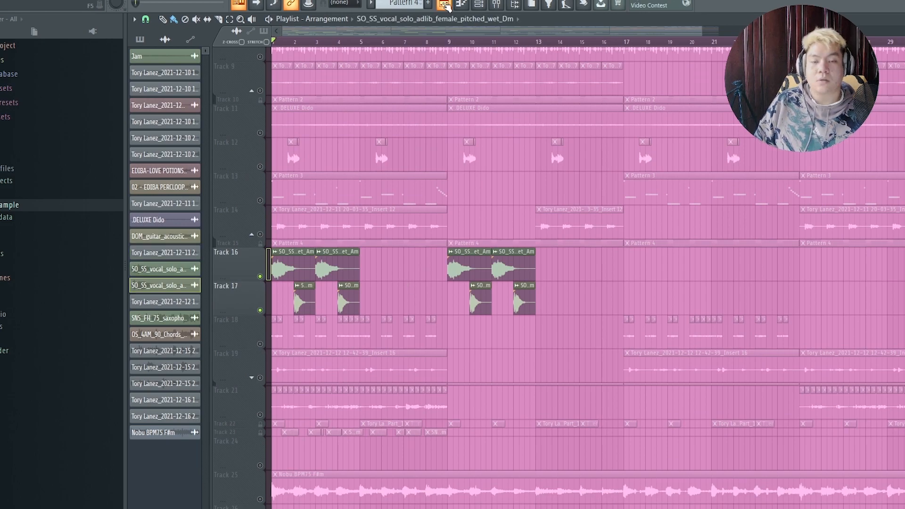
key(space)
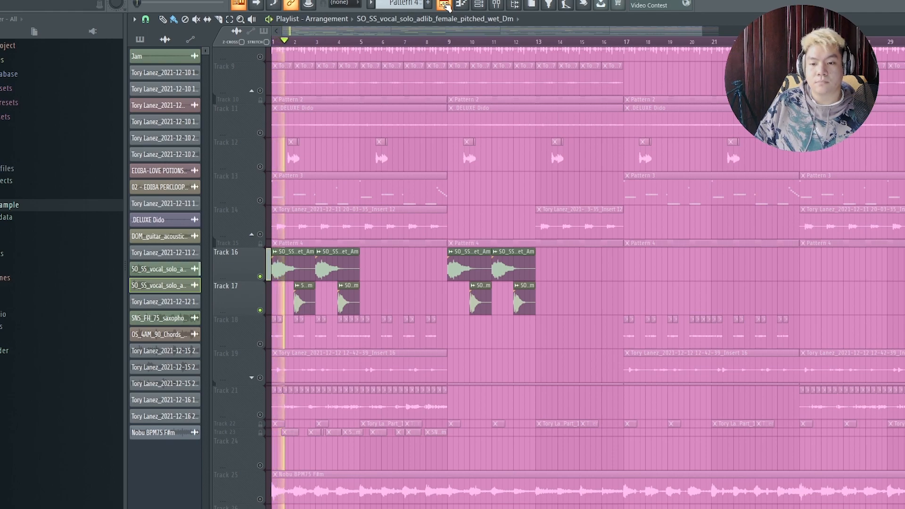
click(496, 5)
click(470, 128)
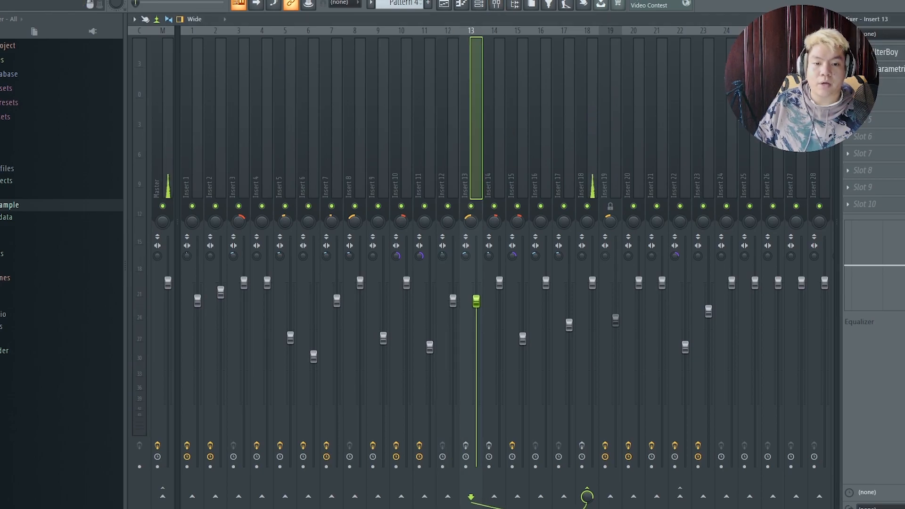
key(Right)
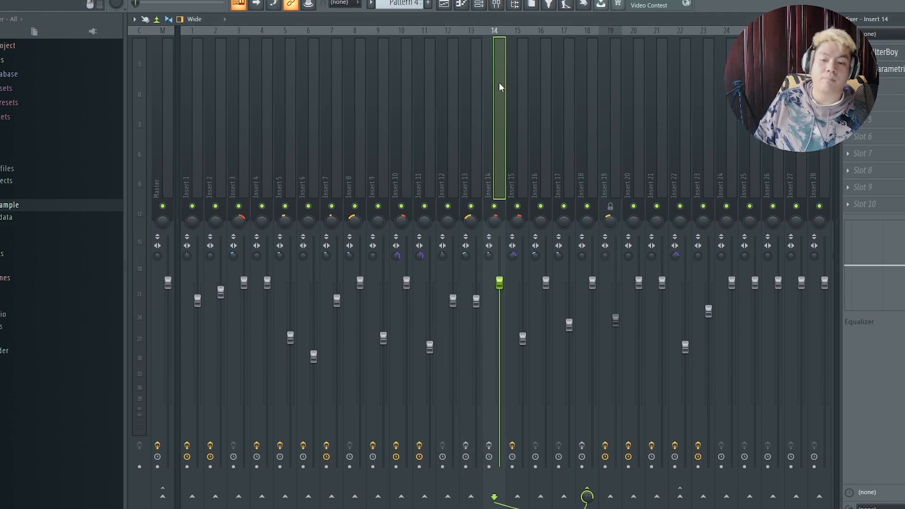
key(F5)
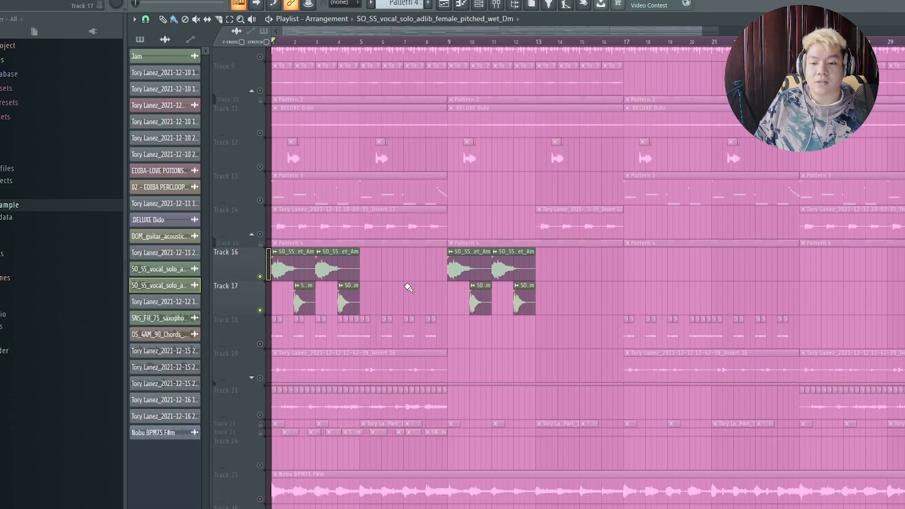
Listen to Pattern 5's Kontakt #4 notes and review the Portal and ValhallaVintageVerb effects on mixer Insert 15.
key(space)
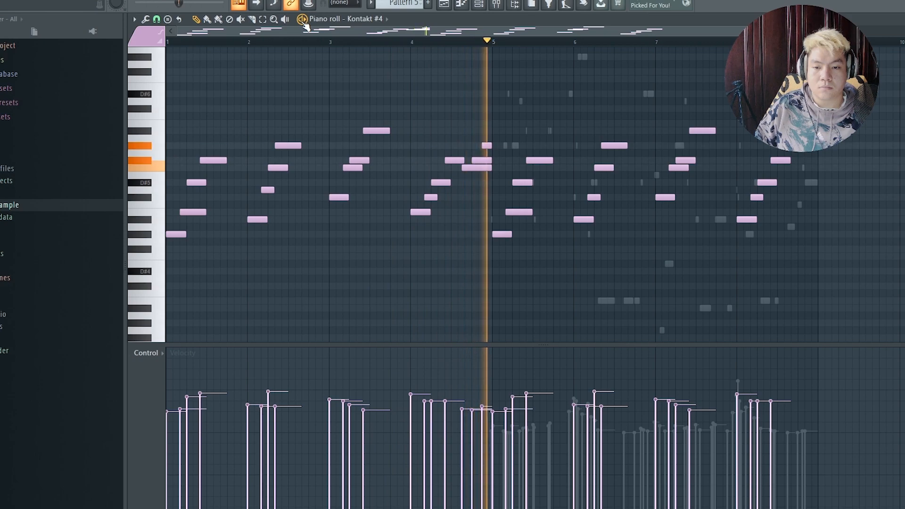
key(F9)
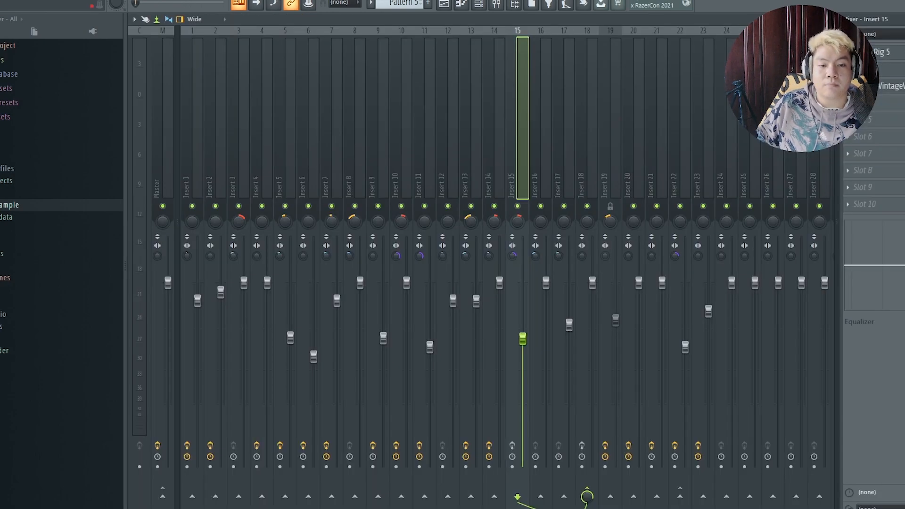
click(882, 72)
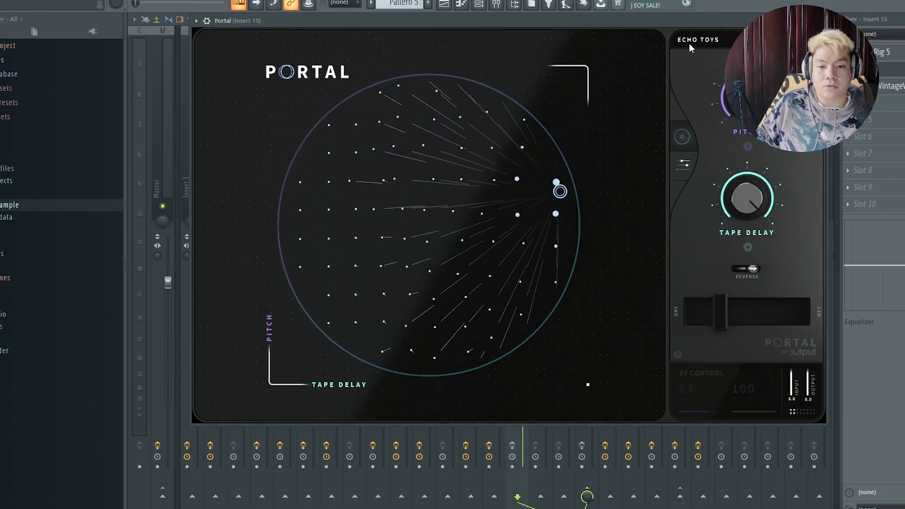
click(820, 20)
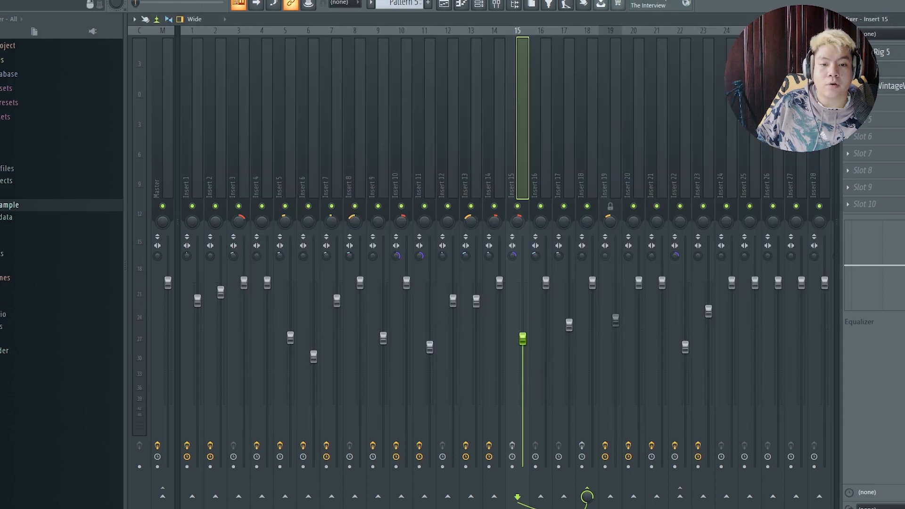
click(896, 87)
click(651, 96)
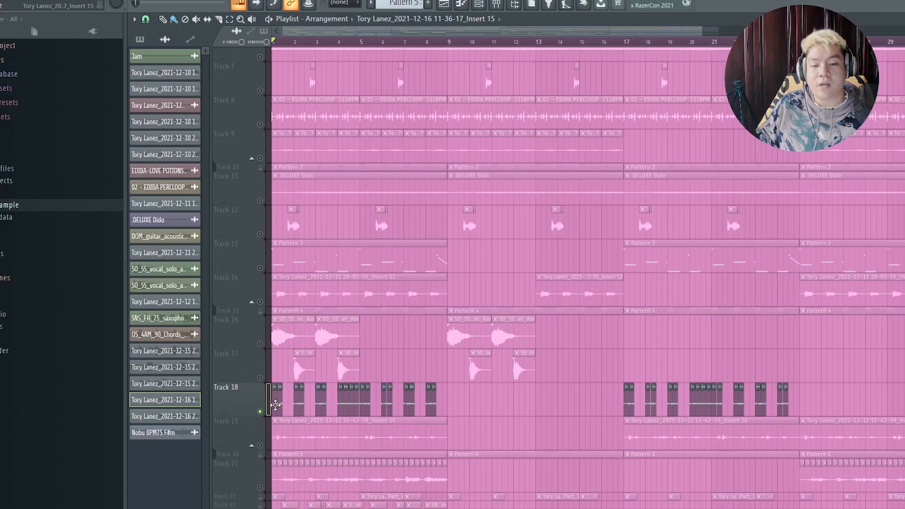
Audition the chopped clips on Track 18 and the audio clip on Track 19, and open Pattern 6 behind it.
double_click(275, 404)
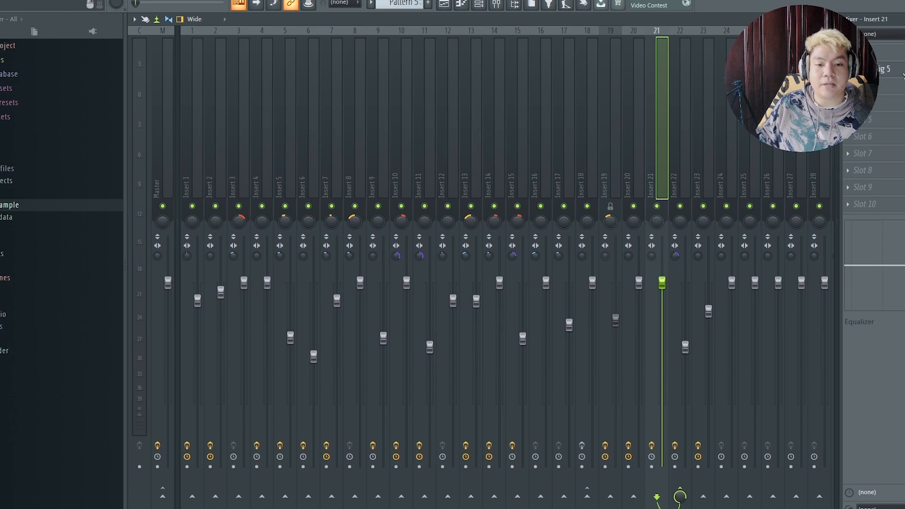
key(space)
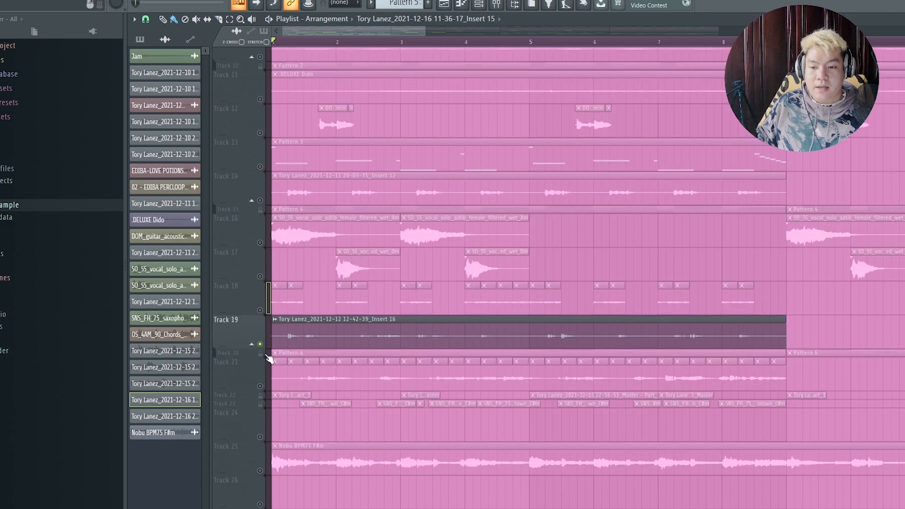
double_click(296, 358)
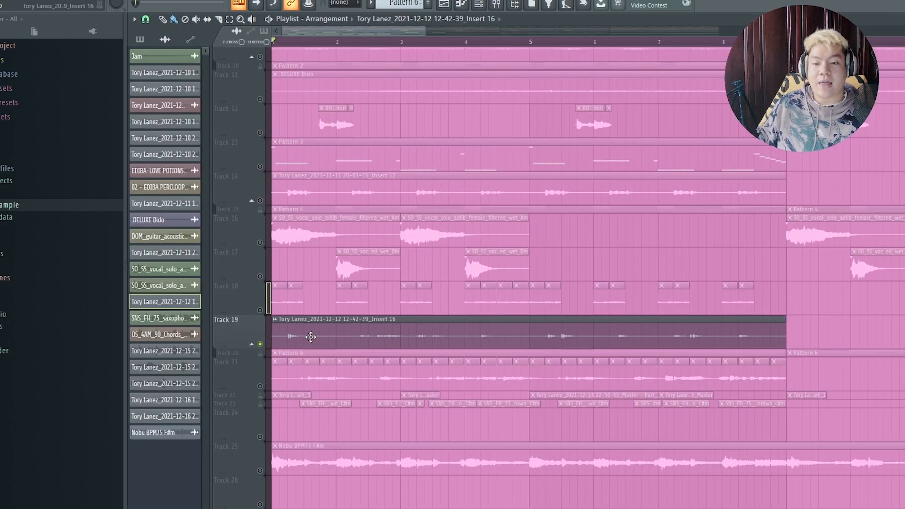
key(space)
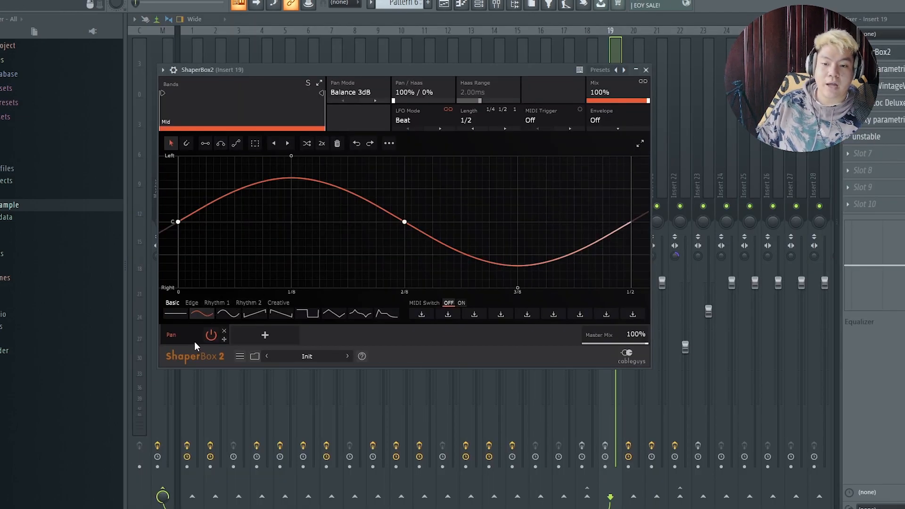
Review the ShaperBox 2, ValhallaVintageVerb and Devil-Loc Deluxe effects on mixer Insert 19.
click(646, 70)
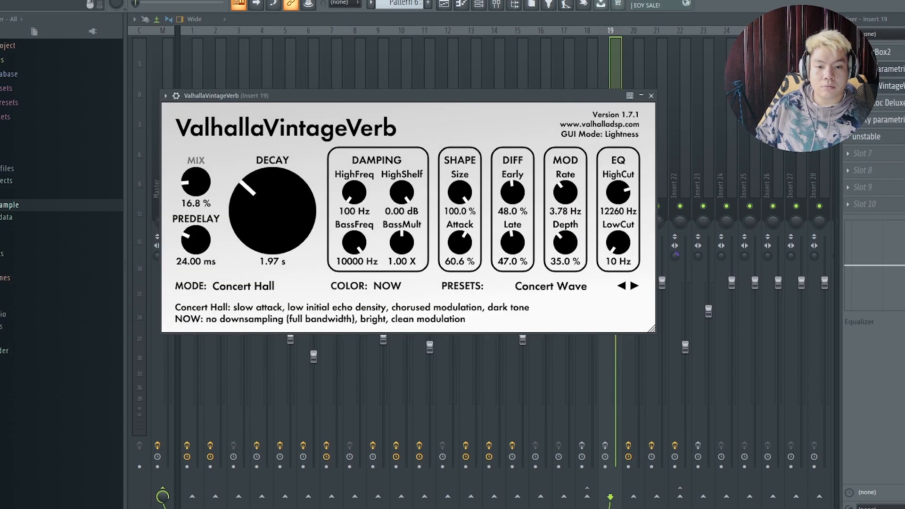
click(651, 96)
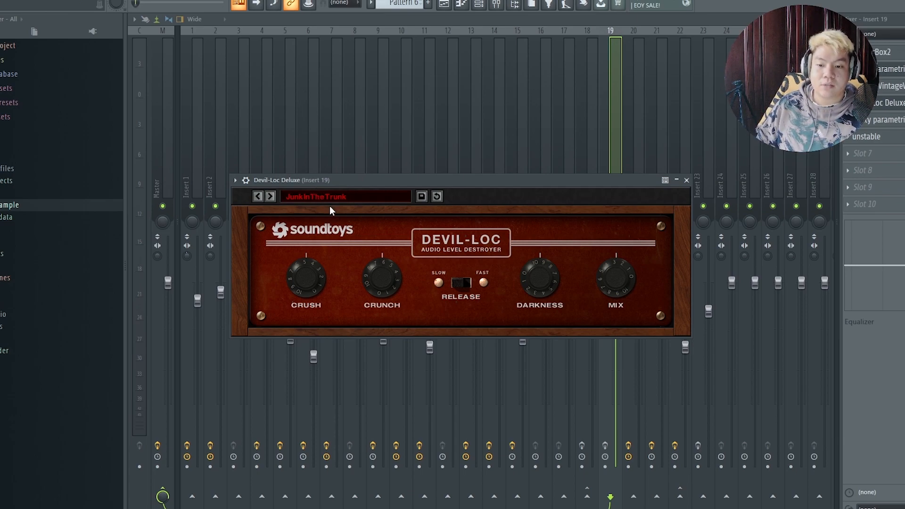
click(686, 180)
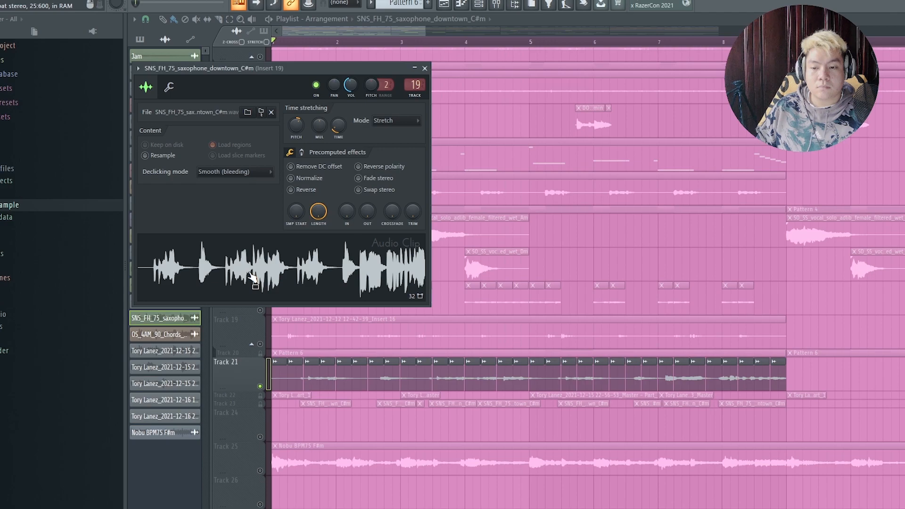
Compare the original saxophone clips on Track 23 with the chopped clips on Track 21, then solo Track 21 and check its clip settings.
click(425, 69)
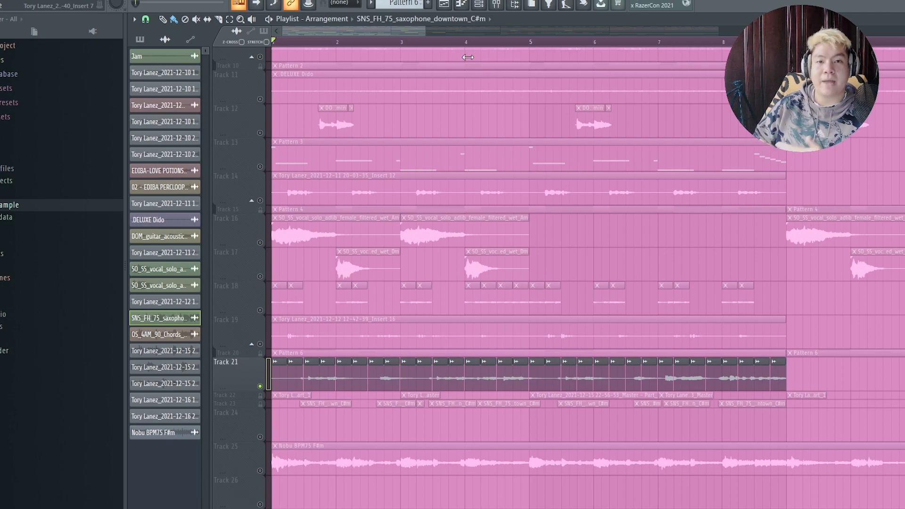
click(334, 404)
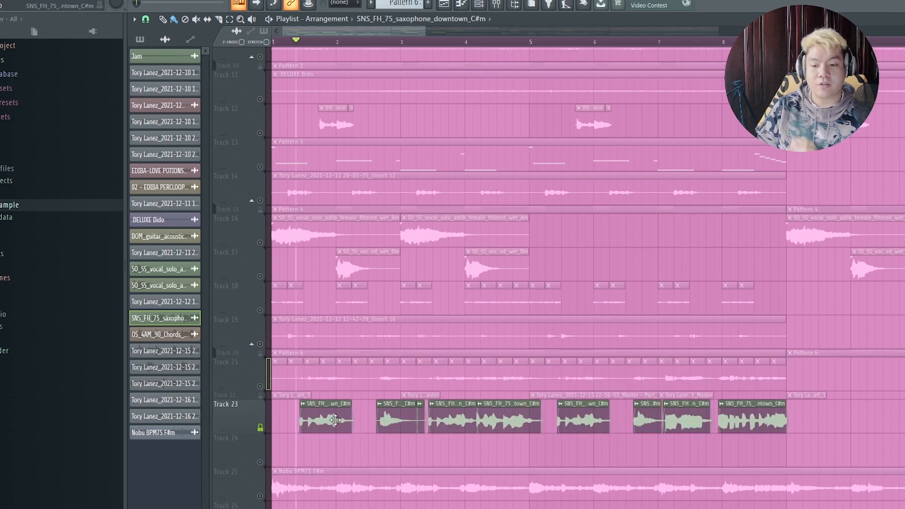
click(260, 386)
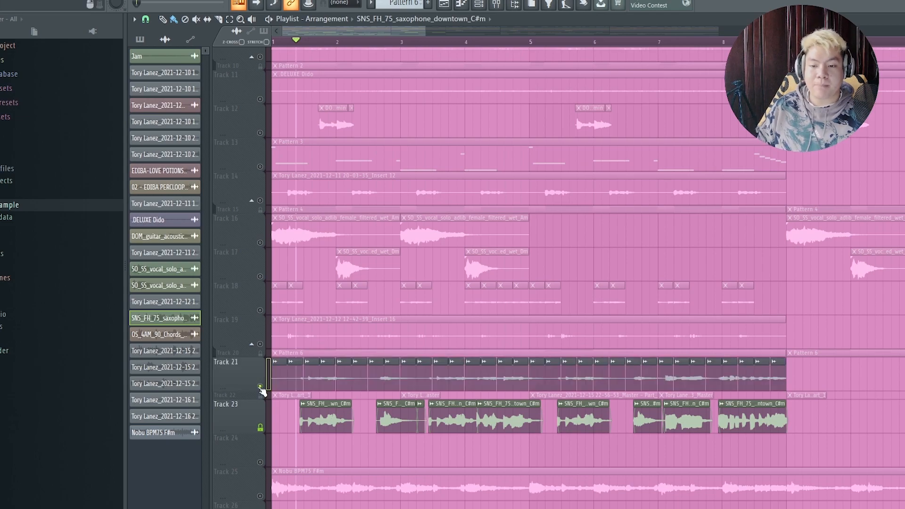
right_click(260, 386)
drag(291, 44, 266, 46)
double_click(356, 373)
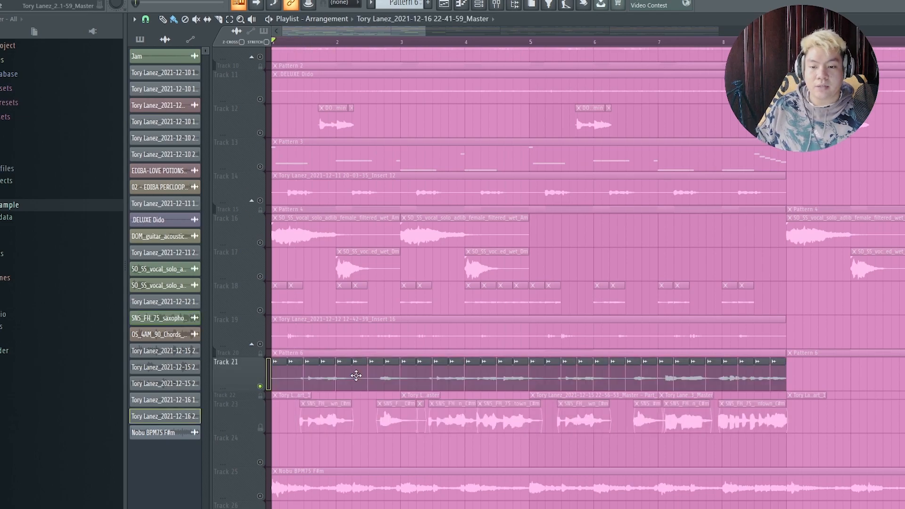
click(494, 140)
Look through the time-based chop options for the first Track 21 clip and check its channel's declicking mode.
click(276, 362)
mouse_move(301, 491)
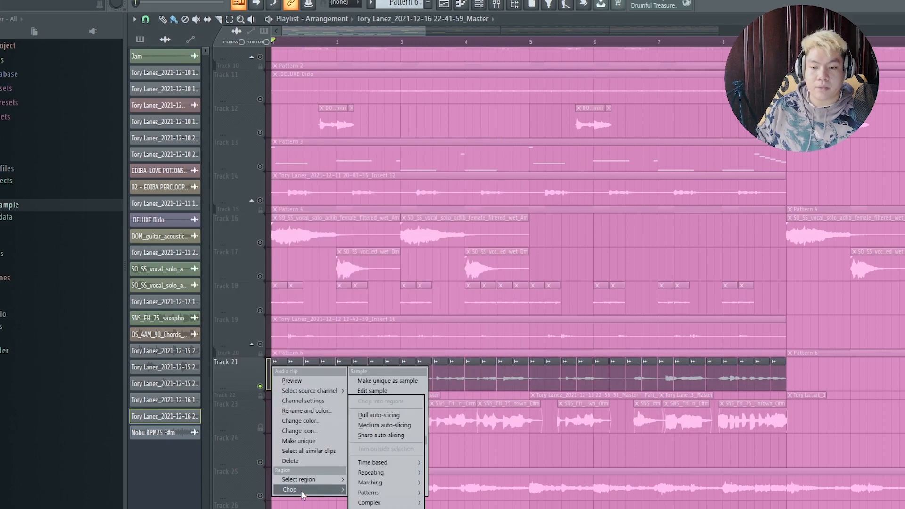
mouse_move(377, 462)
click(471, 454)
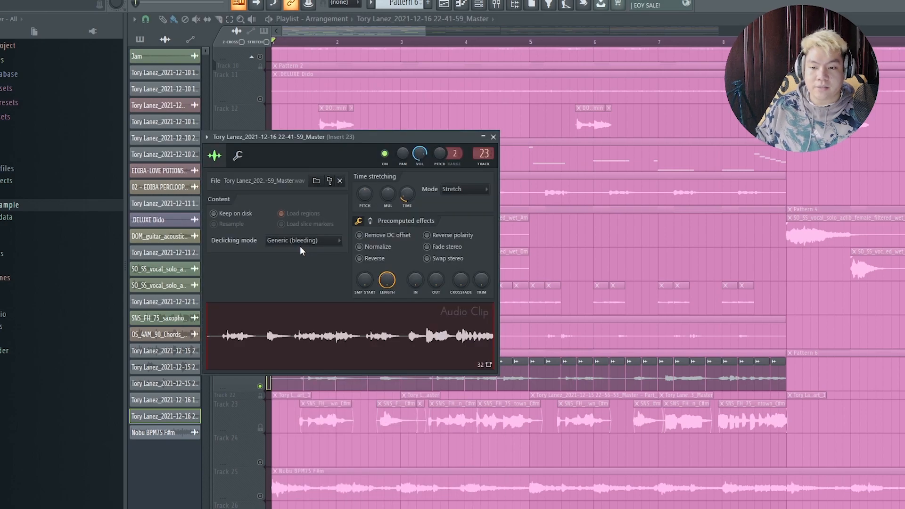
click(300, 244)
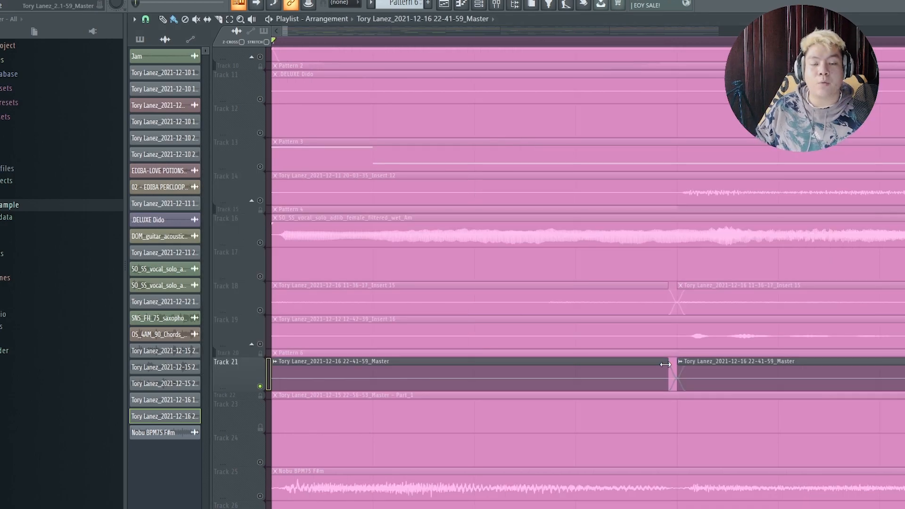
Examine the chopped clips on Track 21 across the arrangement and recheck their audio clip settings.
drag(287, 32, 456, 61)
key(ctrl+a)
click(795, 388)
double_click(694, 379)
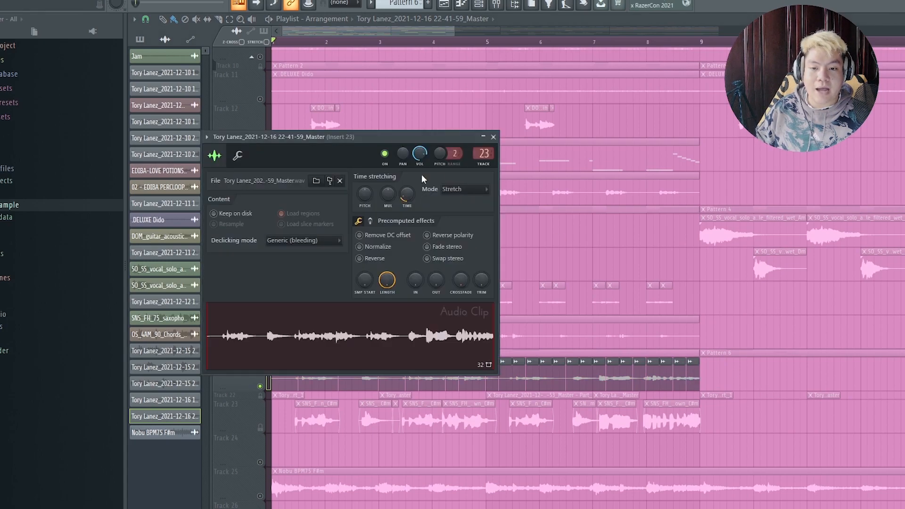
click(497, 138)
Review the RC-20 Retro Color effect on mixer Insert 23.
click(496, 5)
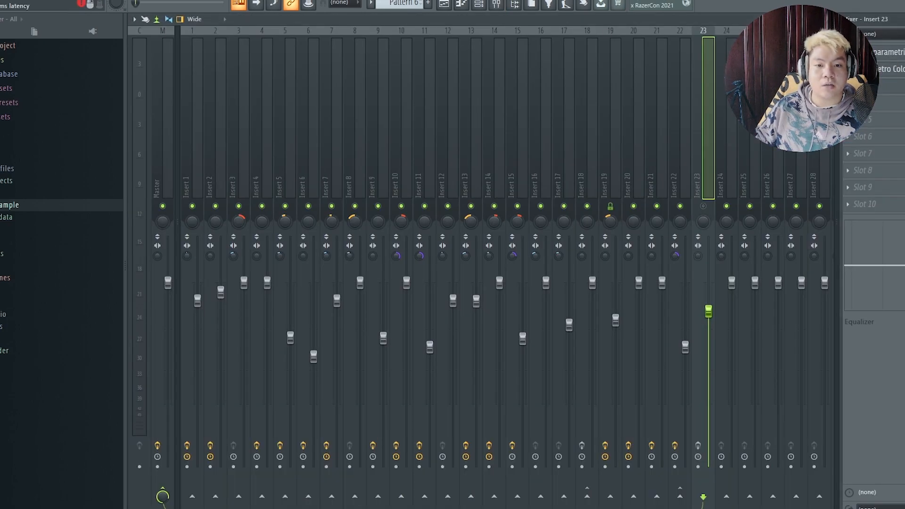
click(898, 74)
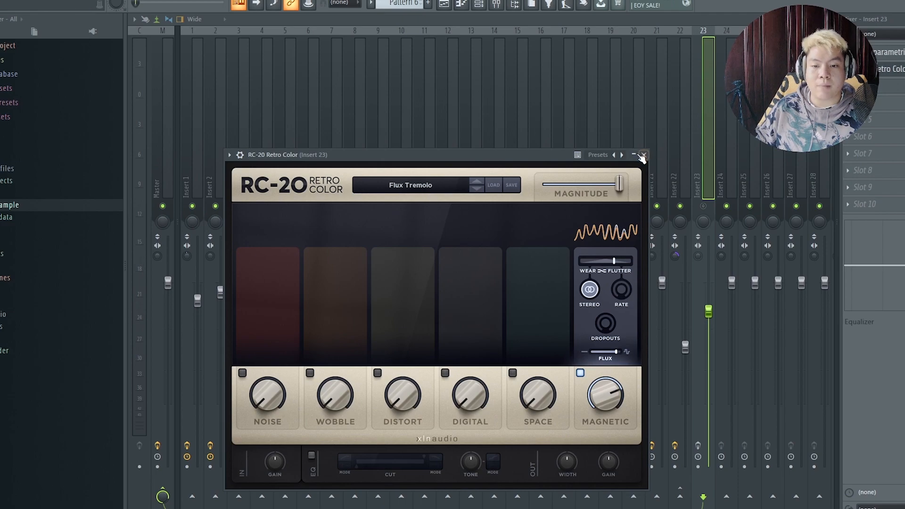
click(884, 91)
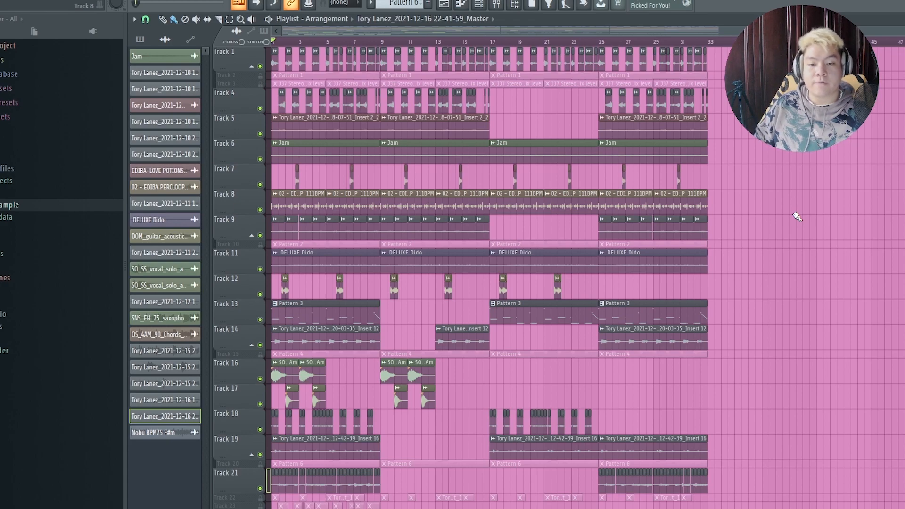
Check mixer Insert 18, then review the SoundShifter Pitch Stereo effect on the Master track, moving its window toward the mixer's middle.
click(497, 4)
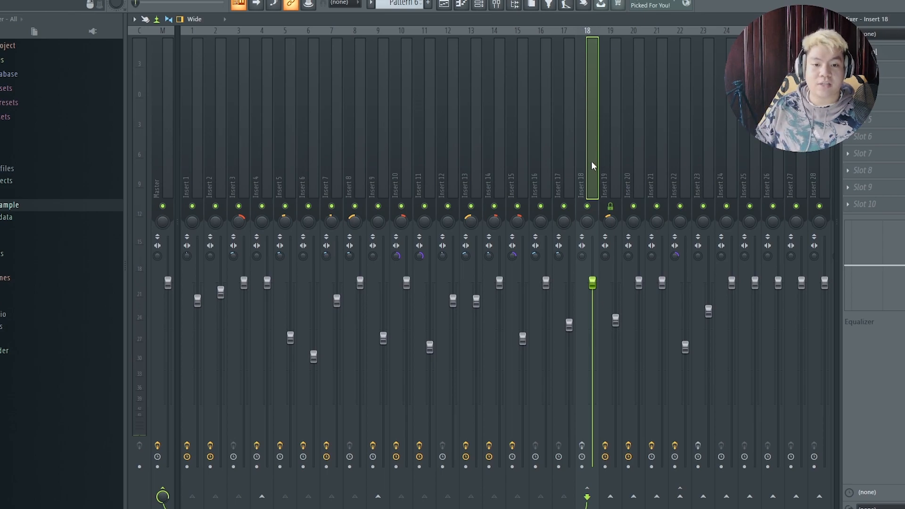
click(889, 57)
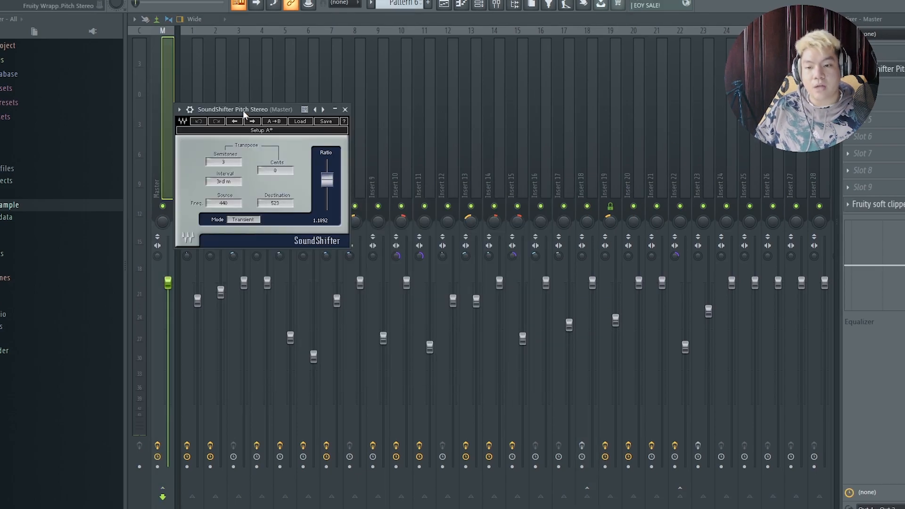
drag(244, 112, 339, 189)
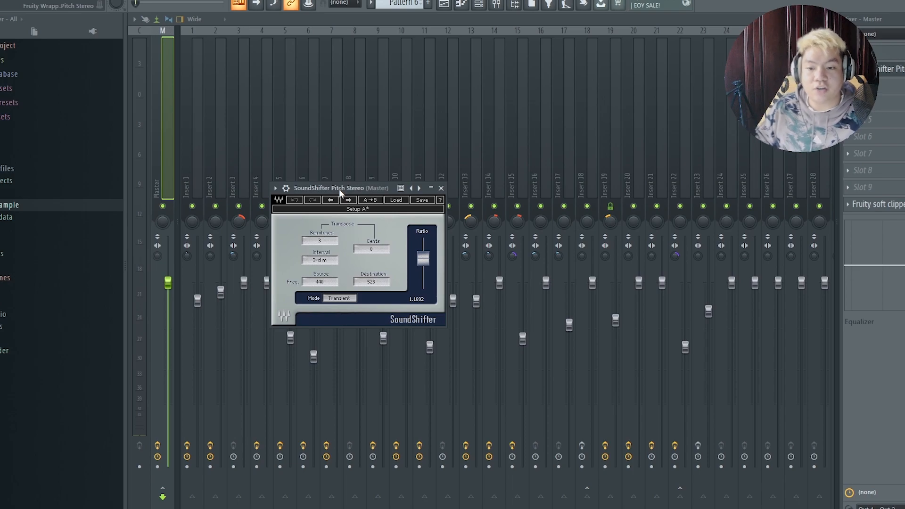